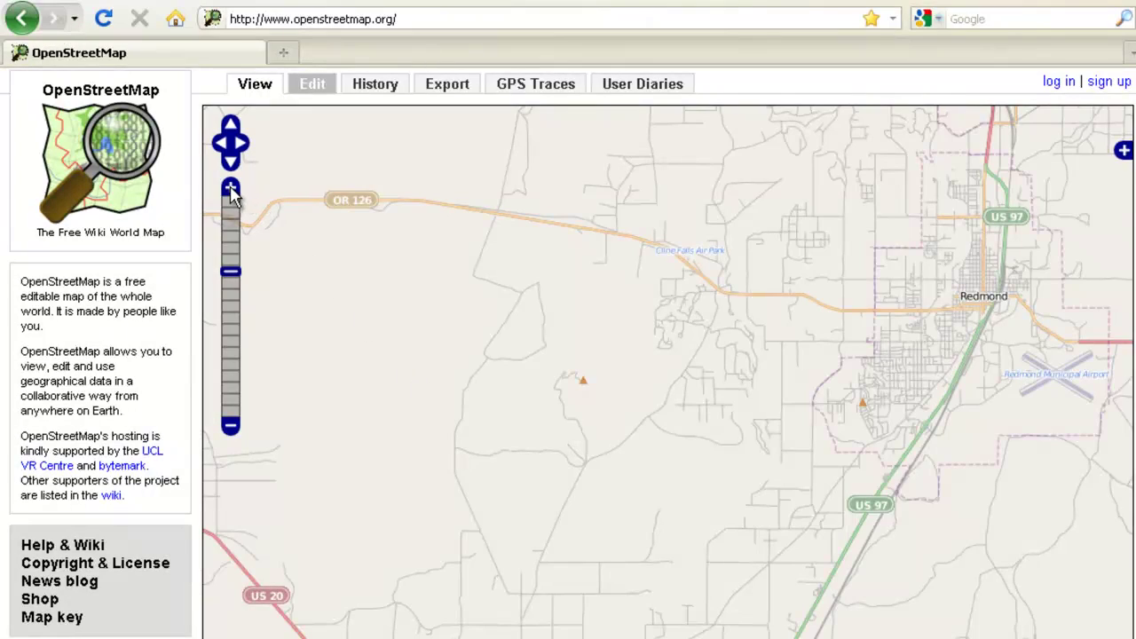
Zoom the map in on the Maston Inner North and South Loop trails west of Redmond
left_click(231, 190)
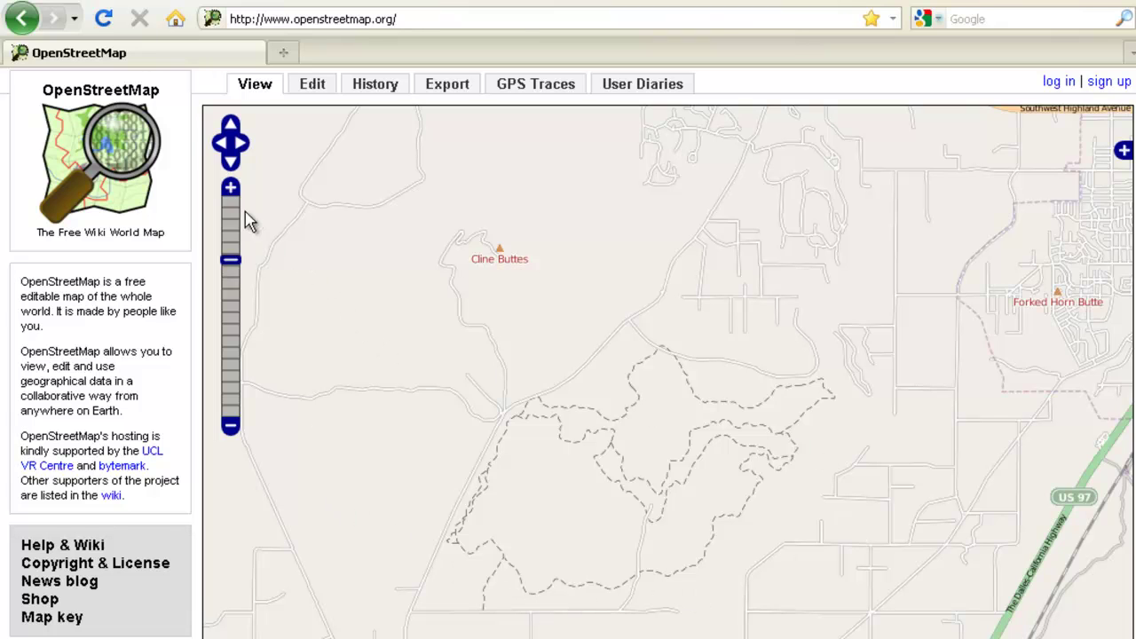
left_click(231, 187)
left_click(291, 236)
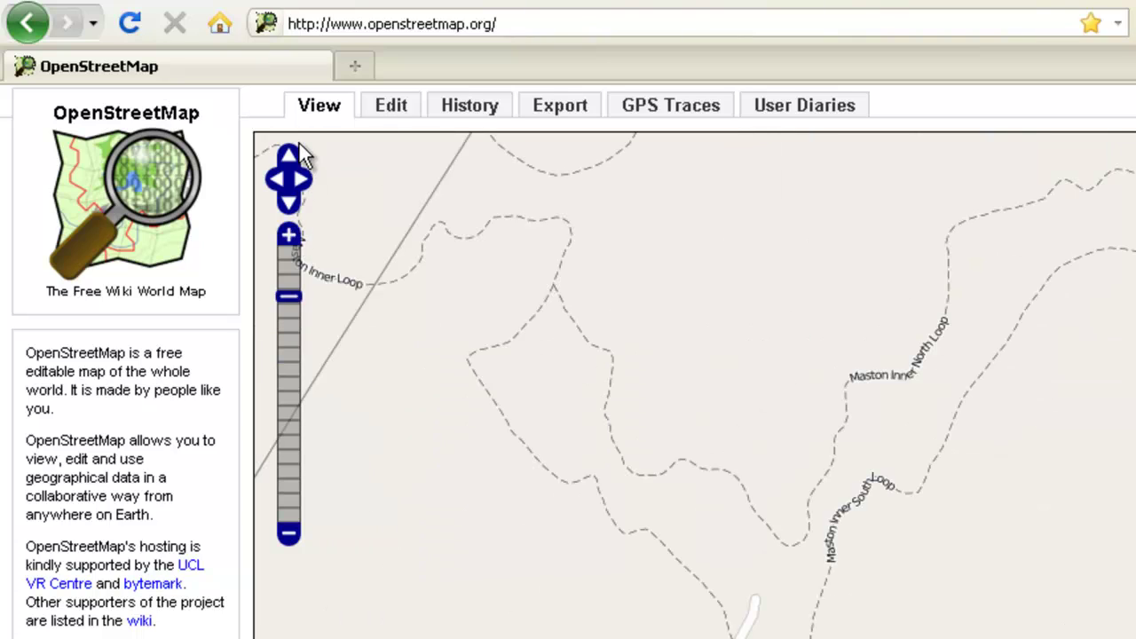
Open the map editor for the Maston trail area and log in with the saved account
left_click(407, 119)
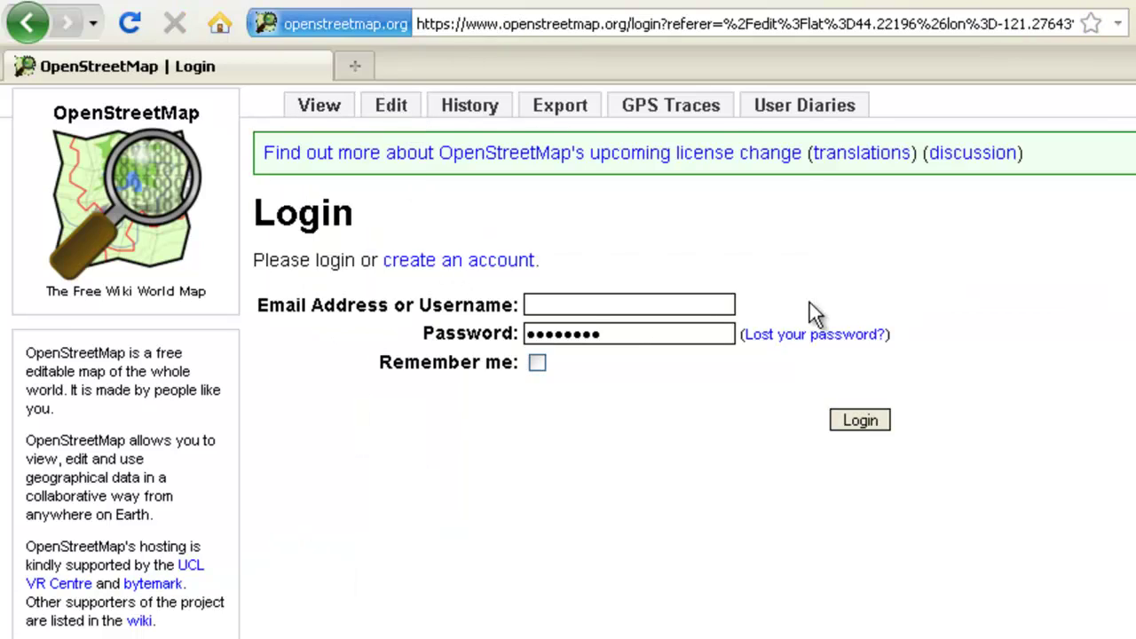
left_click(659, 109)
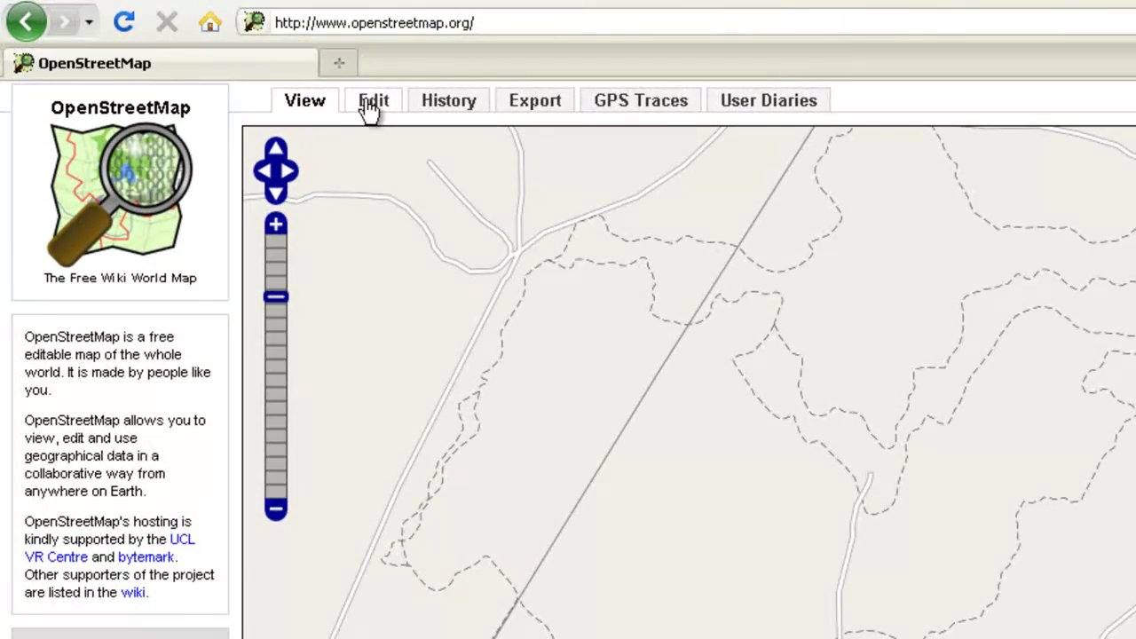
left_click(372, 105)
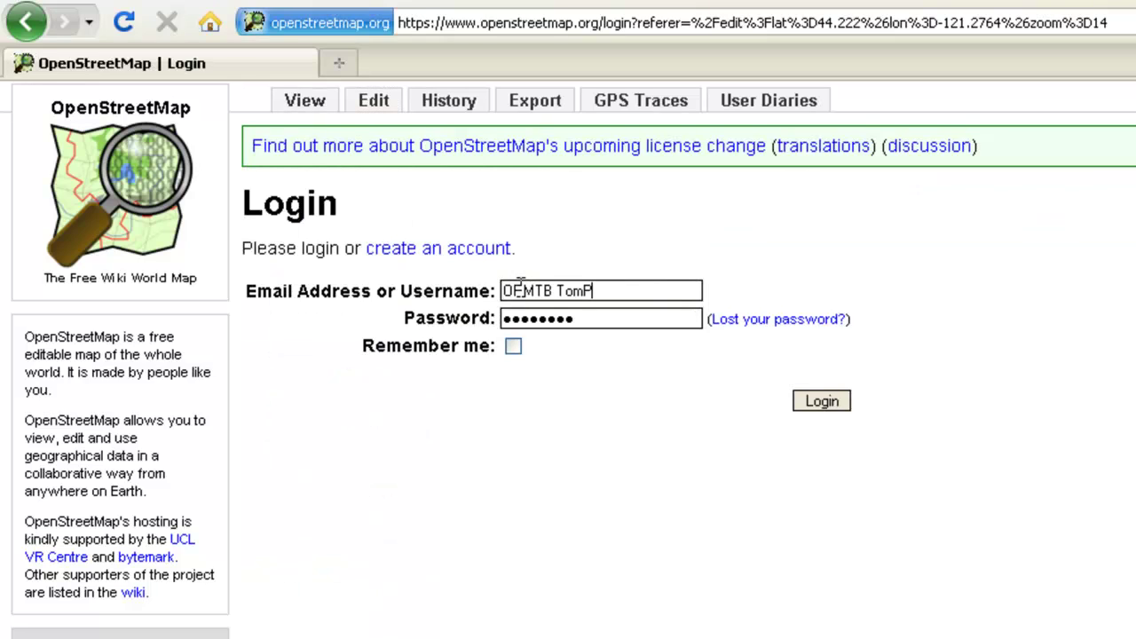
left_click(822, 401)
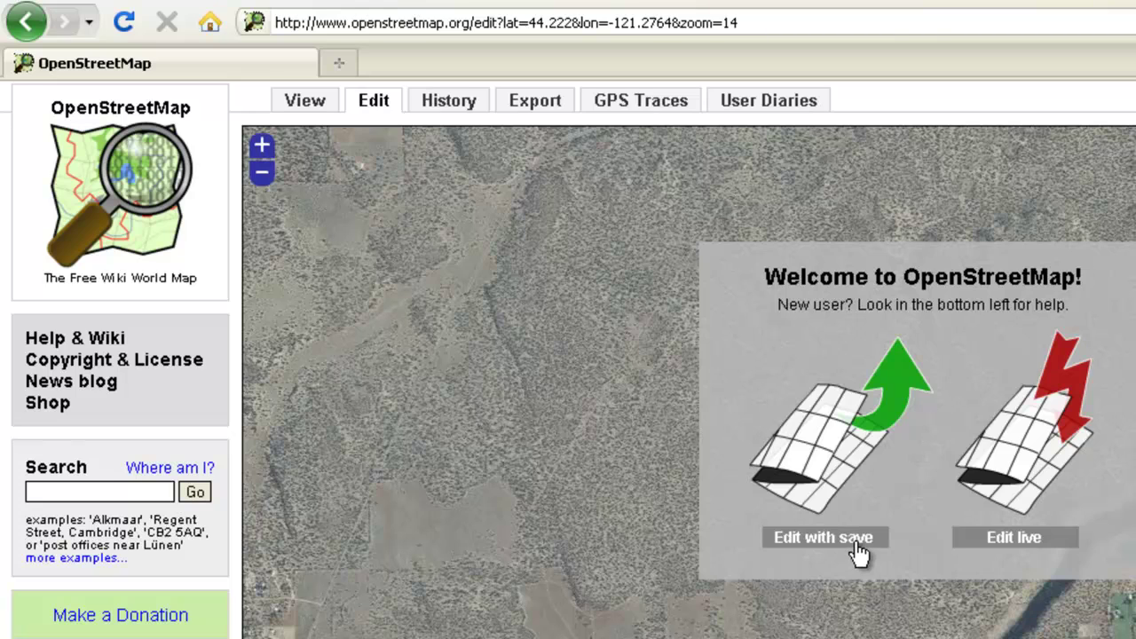
Edit with save, zoom in, and view the Maston Inner South Loop tags (highway path, mtb:scale 0)
left_click(857, 547)
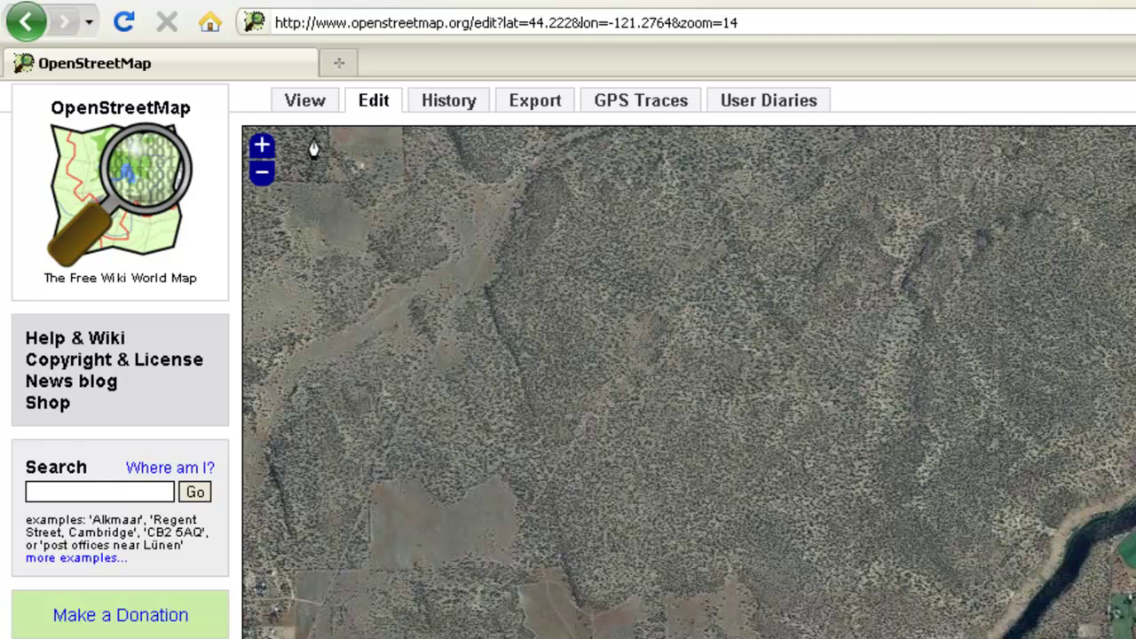
left_click(262, 149)
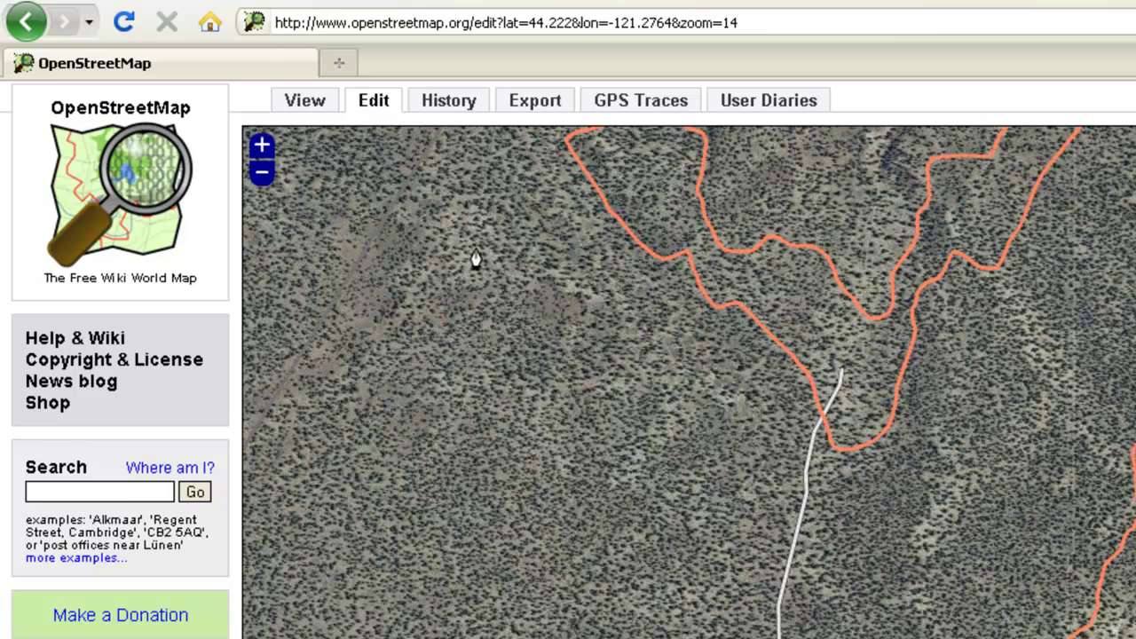
left_click(763, 336)
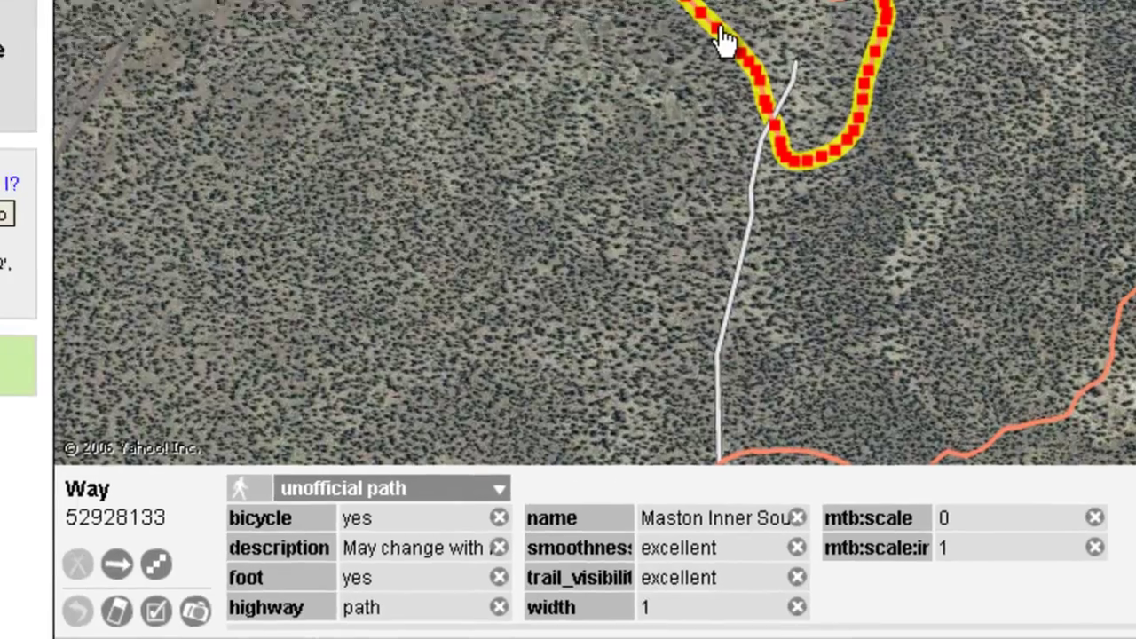
left_click(723, 40)
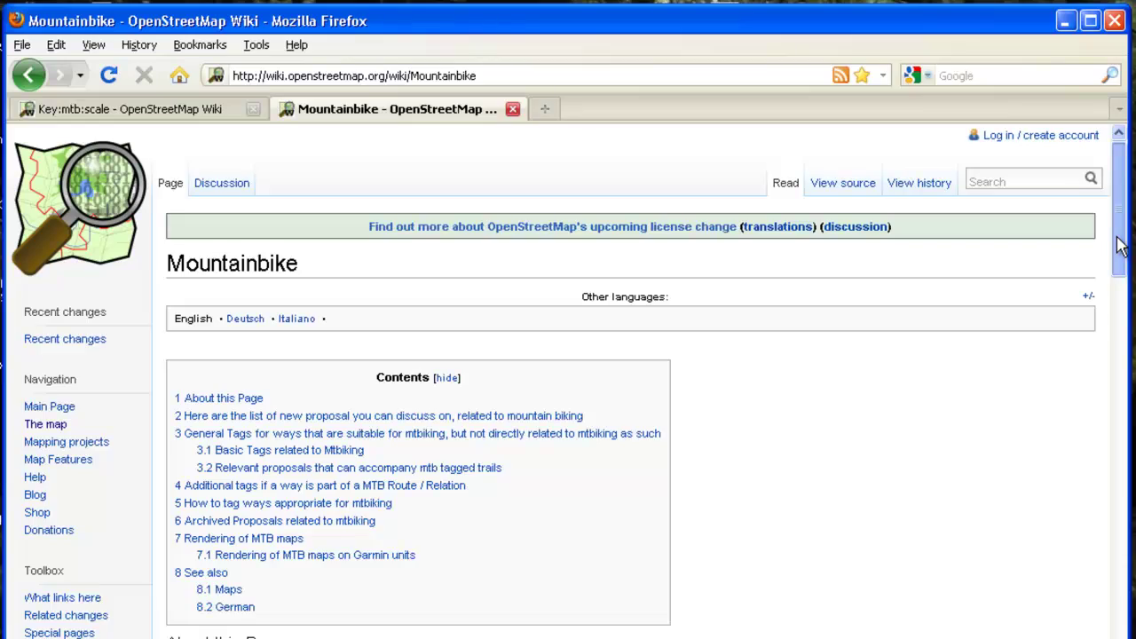
Read through the tag tables on the Mountainbike wiki page
left_click_drag(1120, 247, 1120, 368)
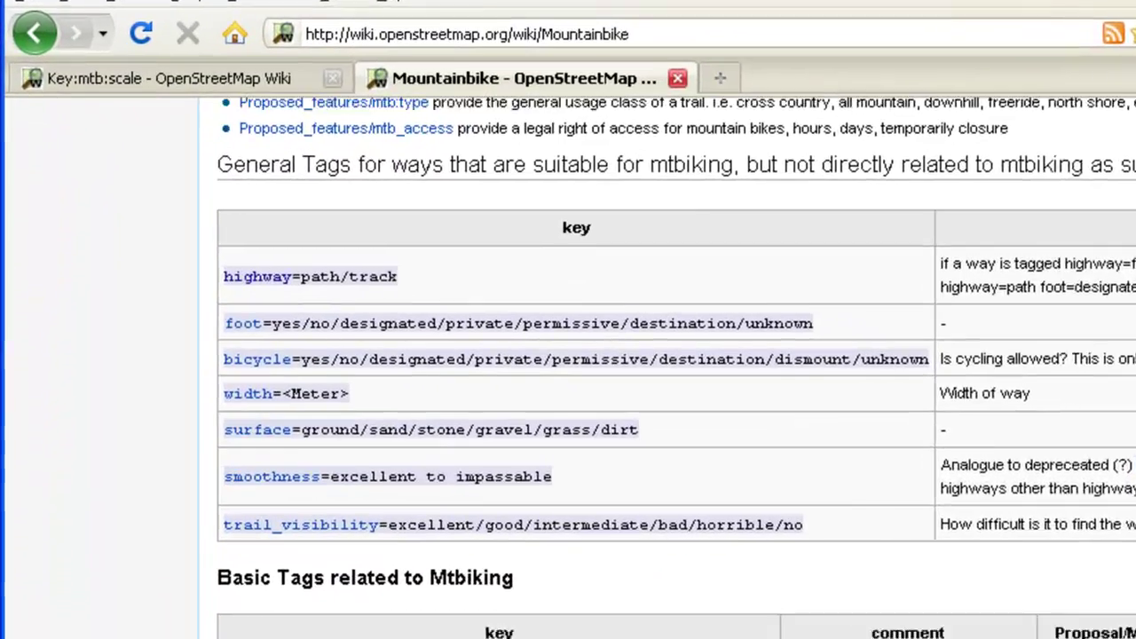
scroll(568, 355, "down", 10)
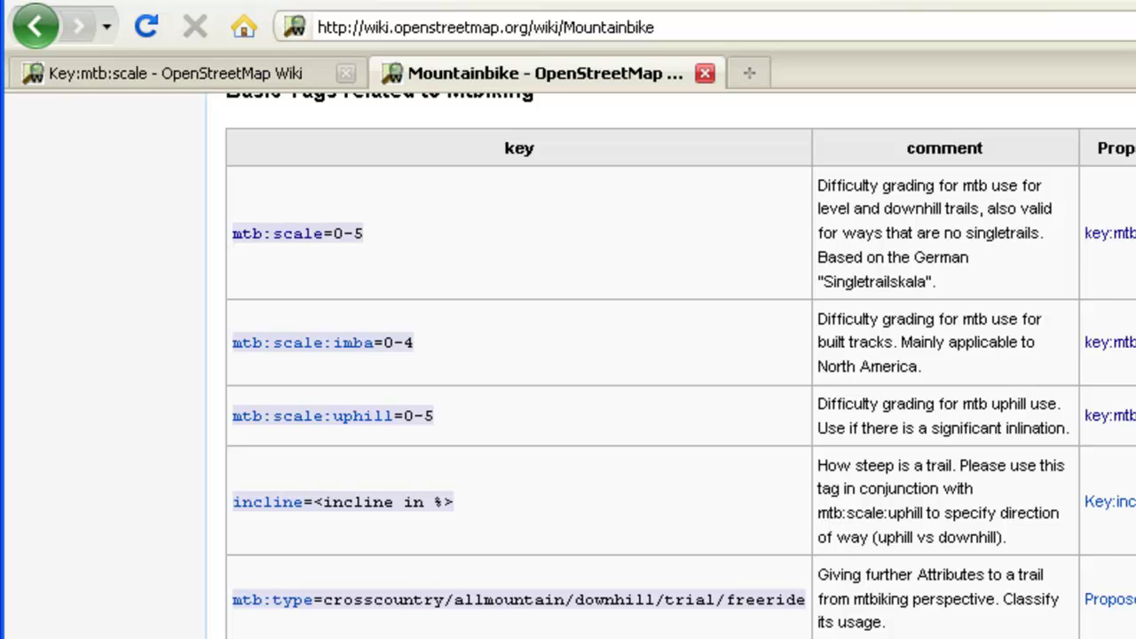
scroll(680, 366, "down", 15)
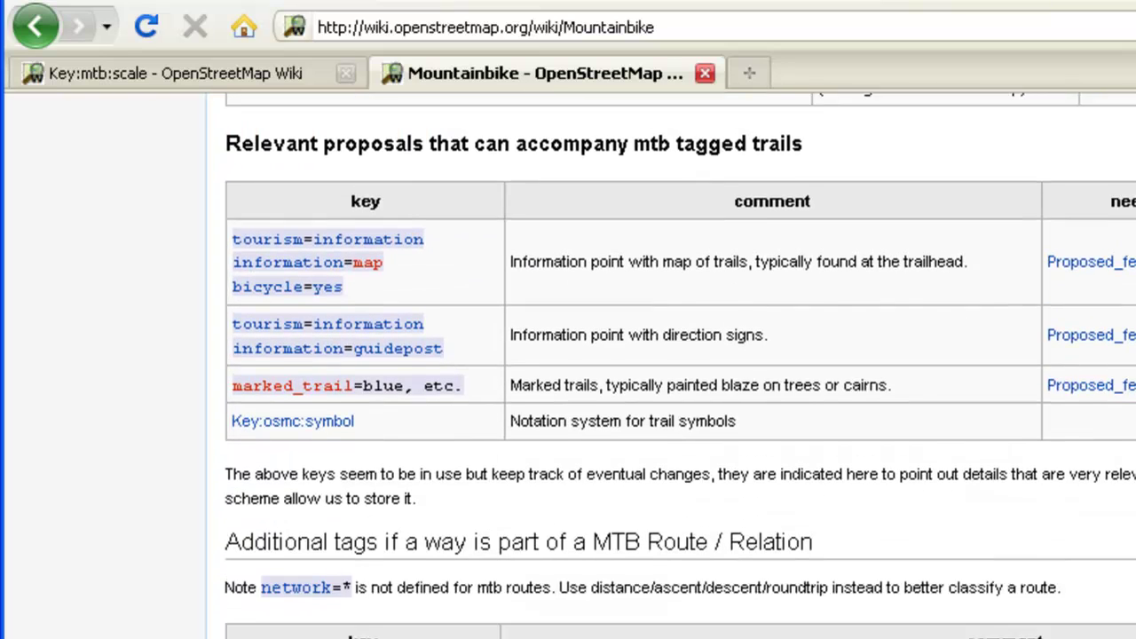
scroll(680, 365, "down", 3)
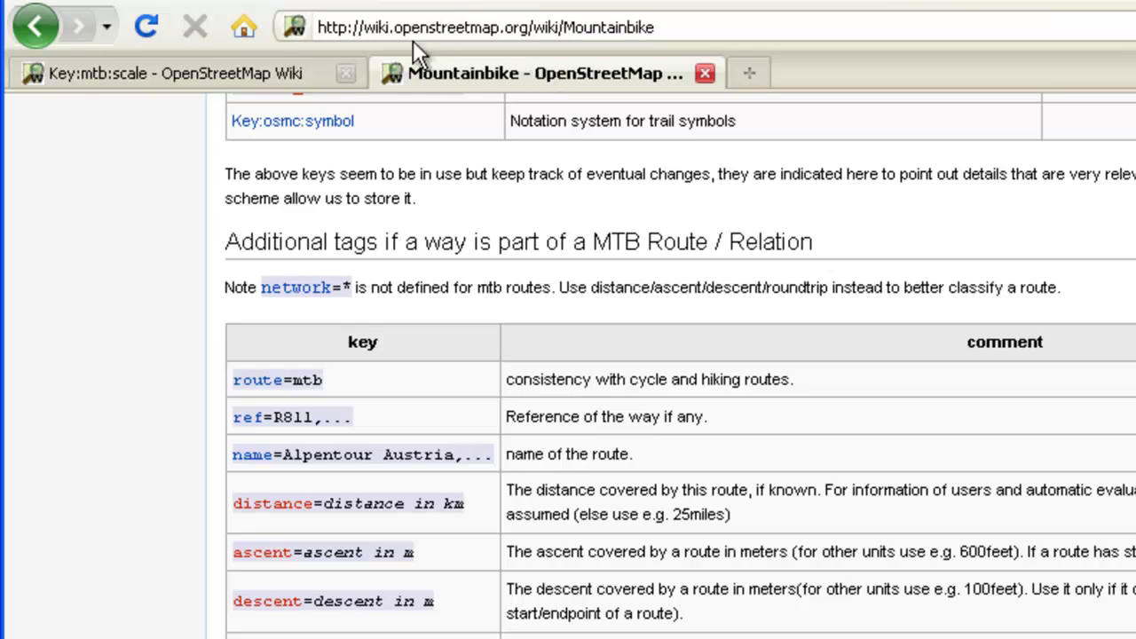
Switch to the Key:mtb:scale wiki page and read down its difficulty grade table
left_click(259, 69)
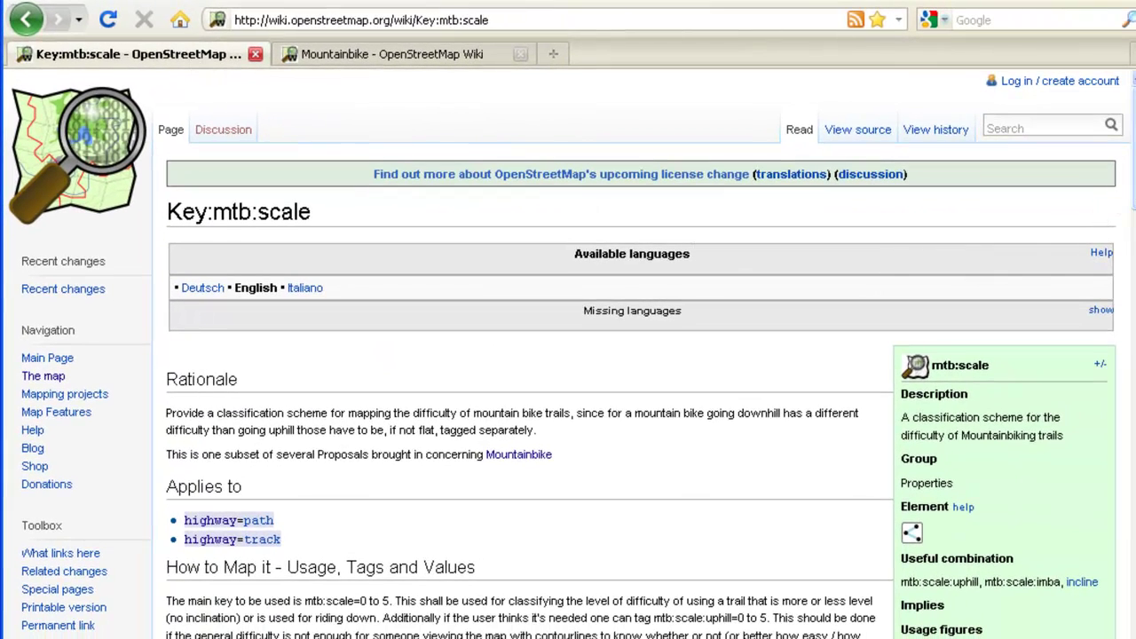
scroll(568, 355, "down", 10)
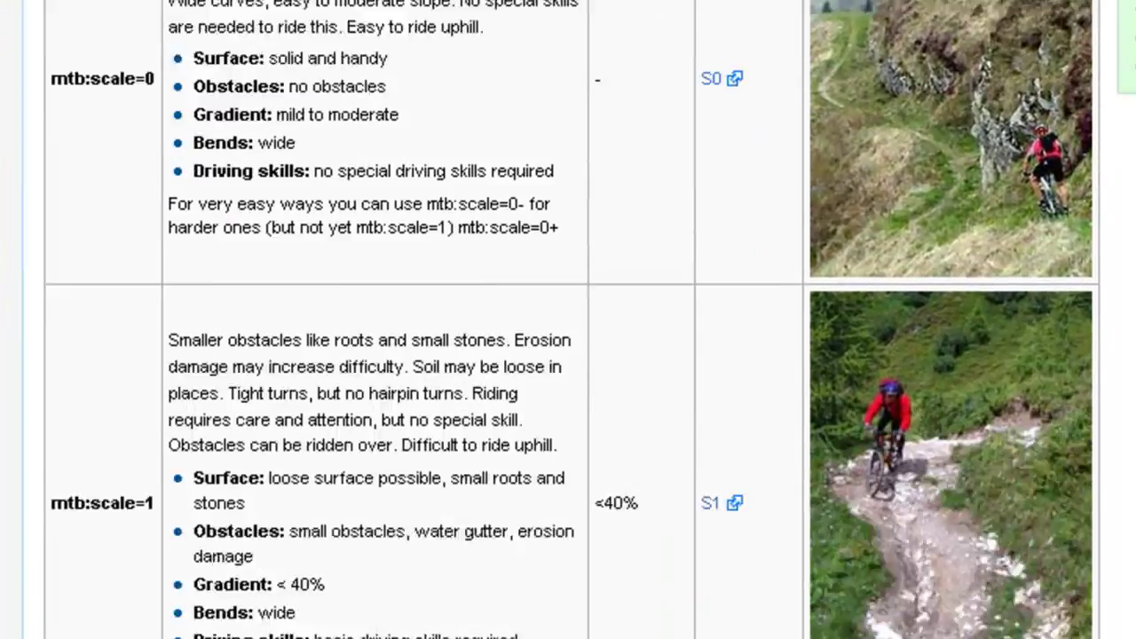
scroll(568, 319, "down", 5)
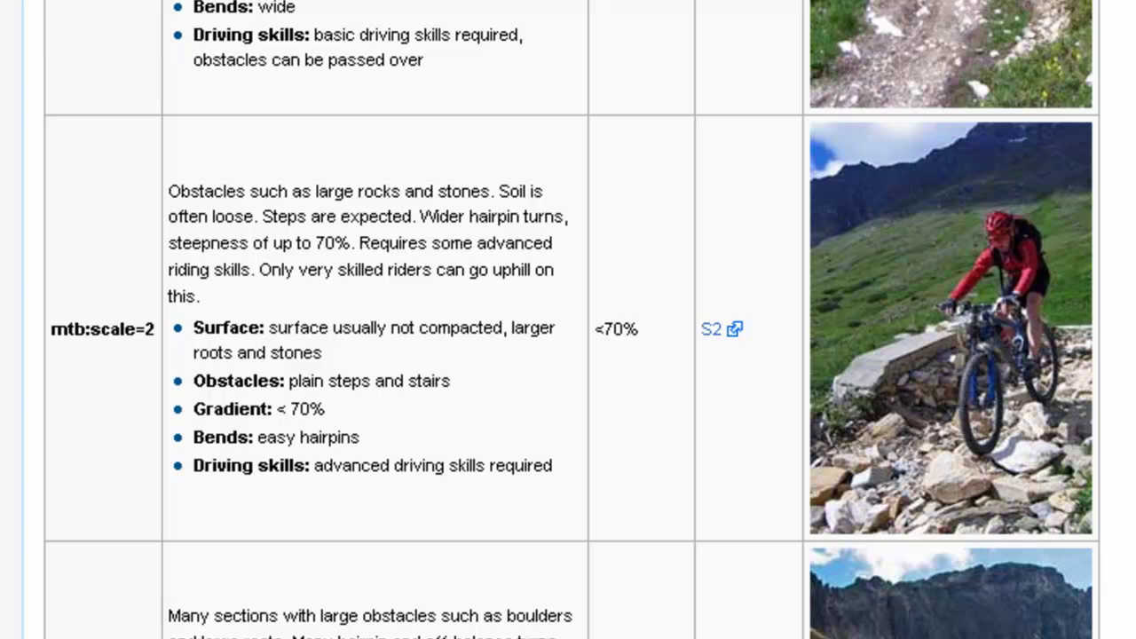
scroll(568, 320, "down", 8)
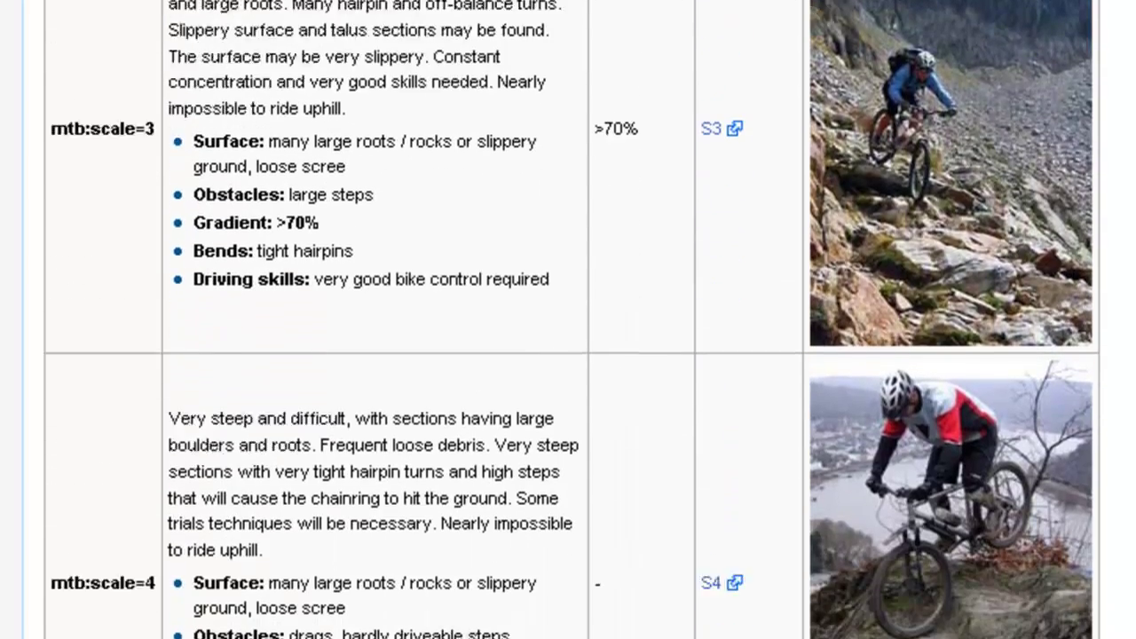
scroll(568, 319, "down", 9)
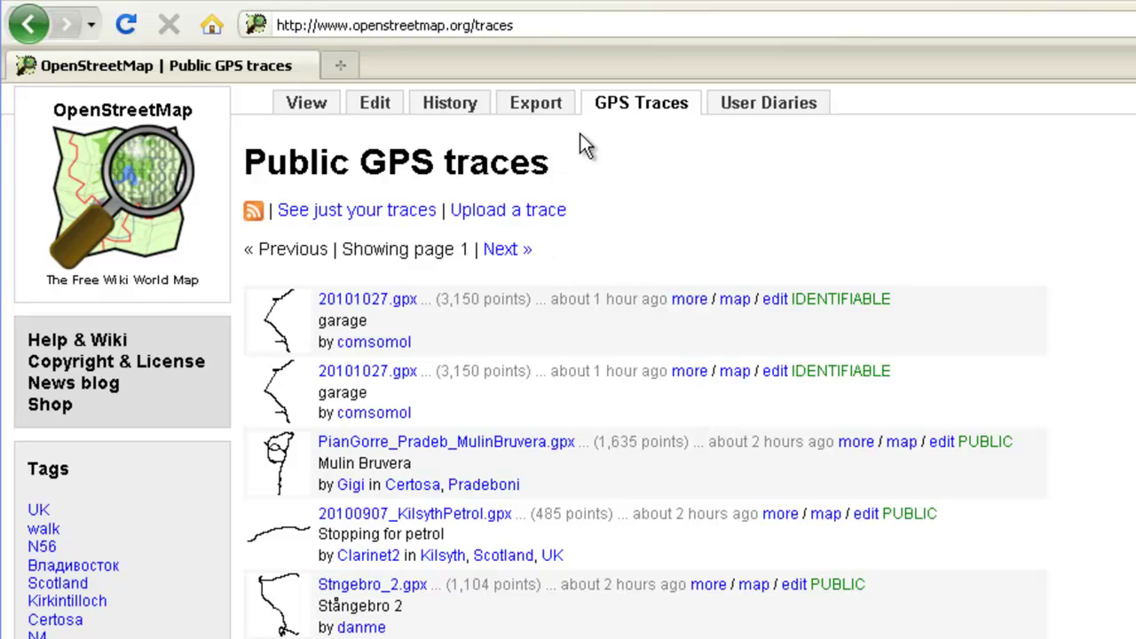
Choose mrzk.gpx as the GPS trace file to upload
left_click(524, 213)
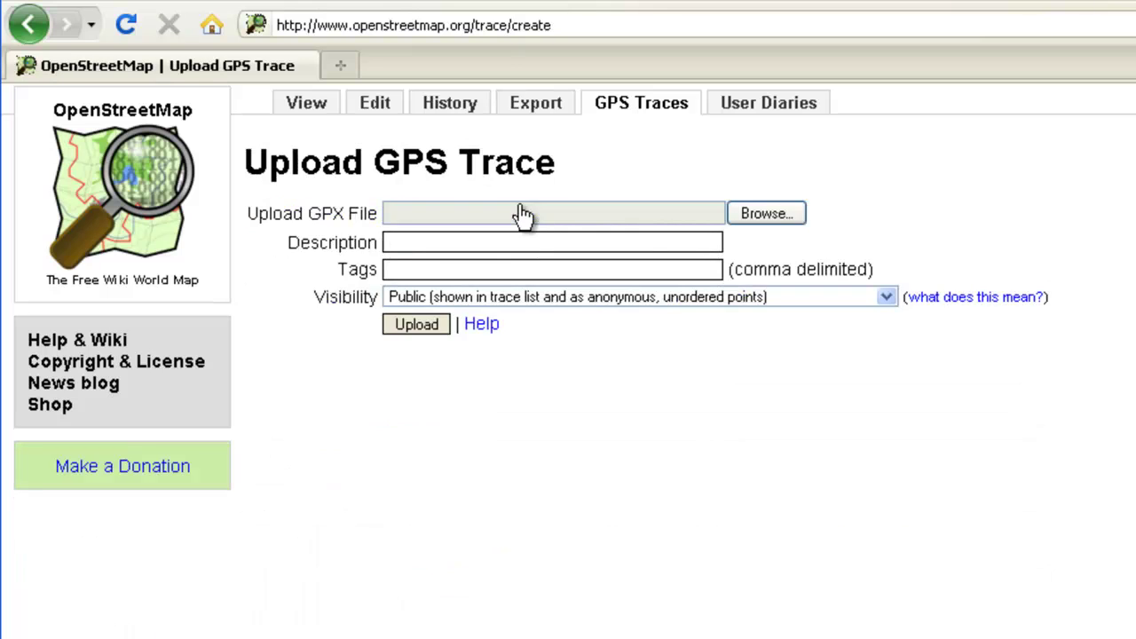
left_click(766, 214)
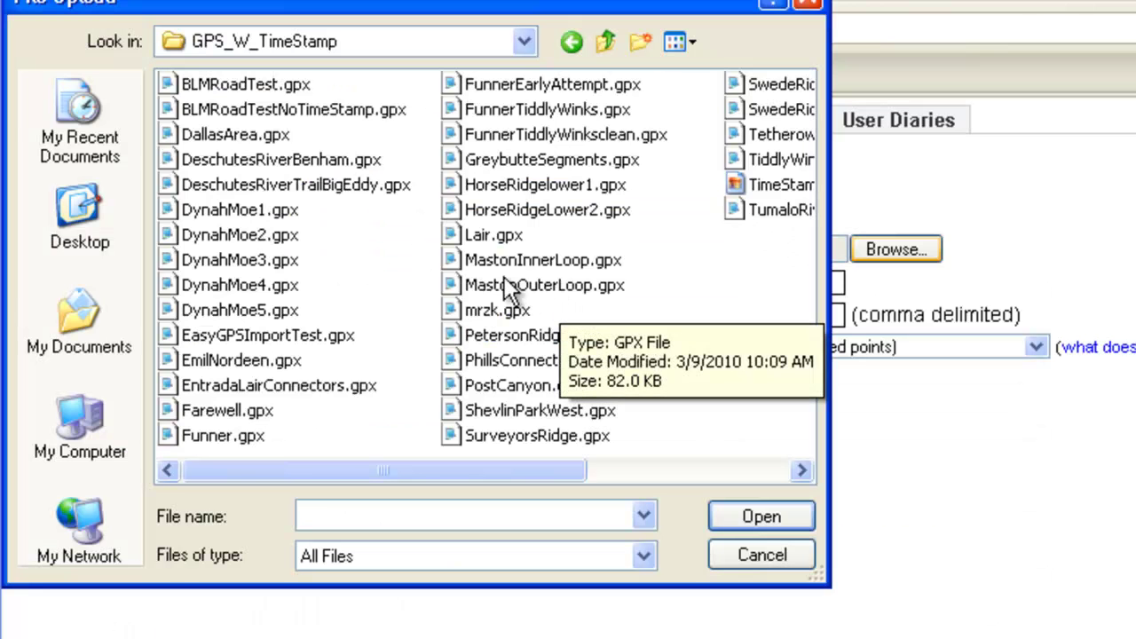
left_click(488, 312)
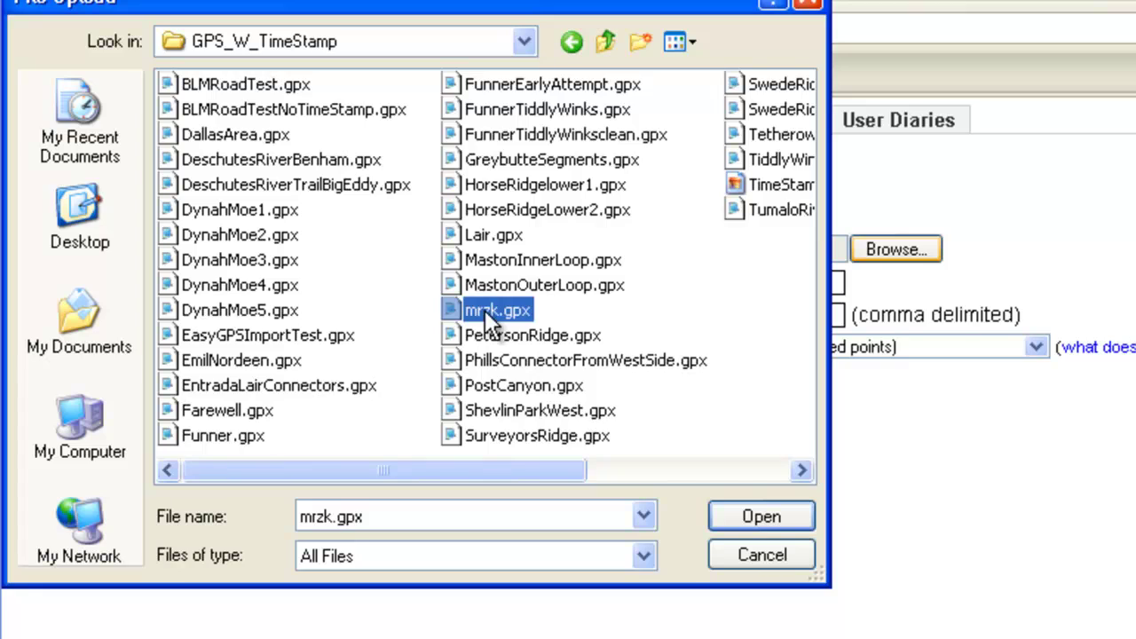
left_click(753, 515)
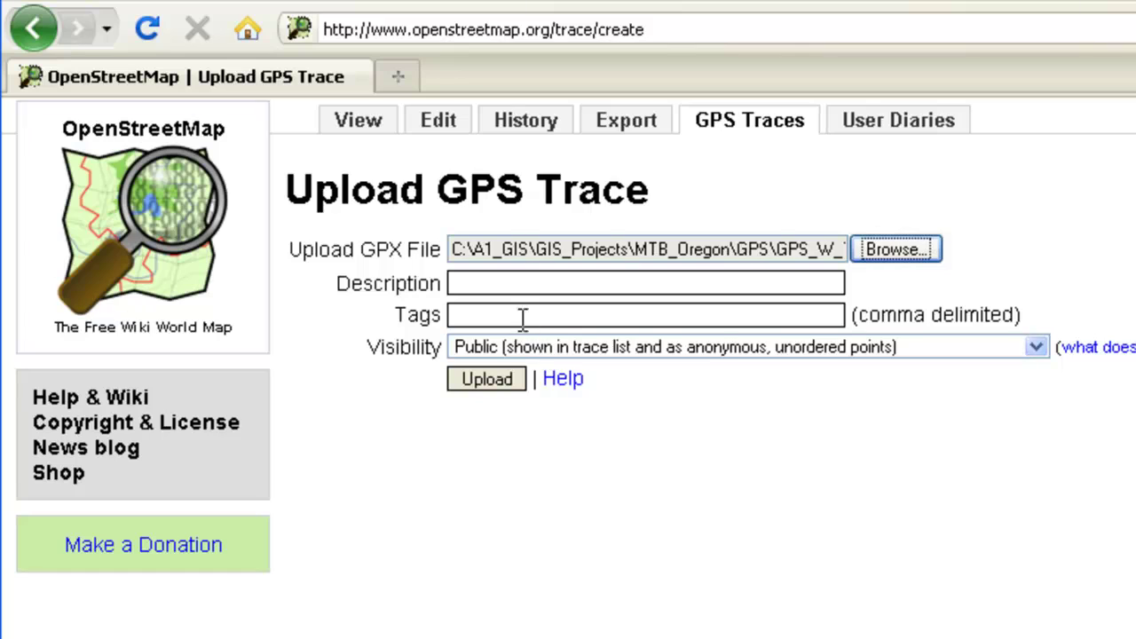
Upload it with description 'Mrazek Mountain Bike Trail' and tags 'Mountain Bike Trail'
left_click(503, 284)
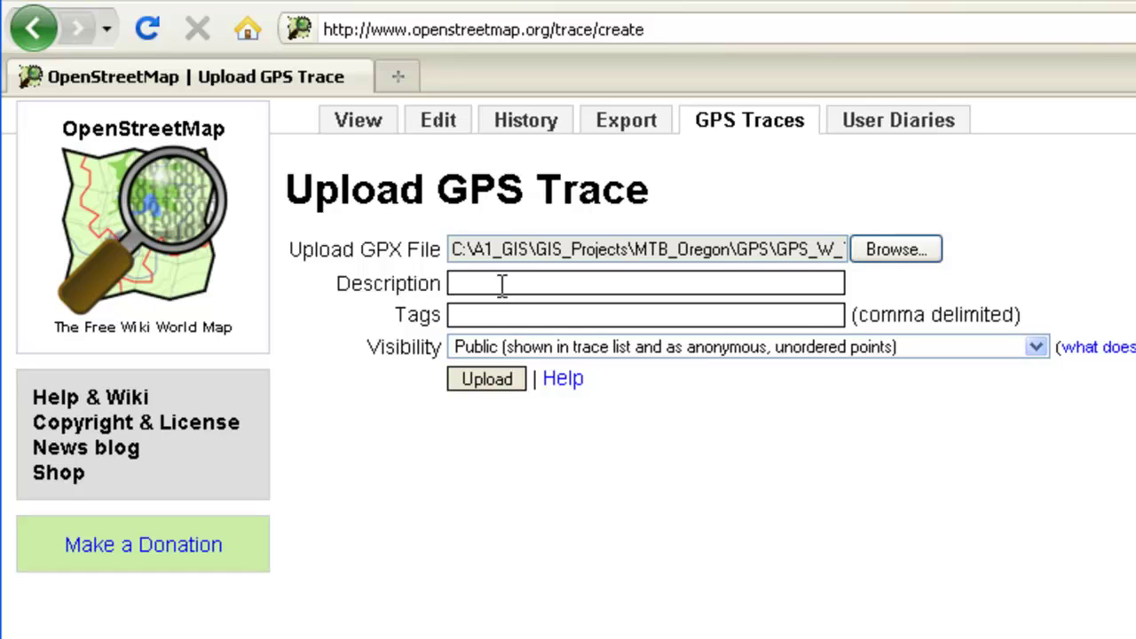
type("Mrazek Mountain Bike Trail")
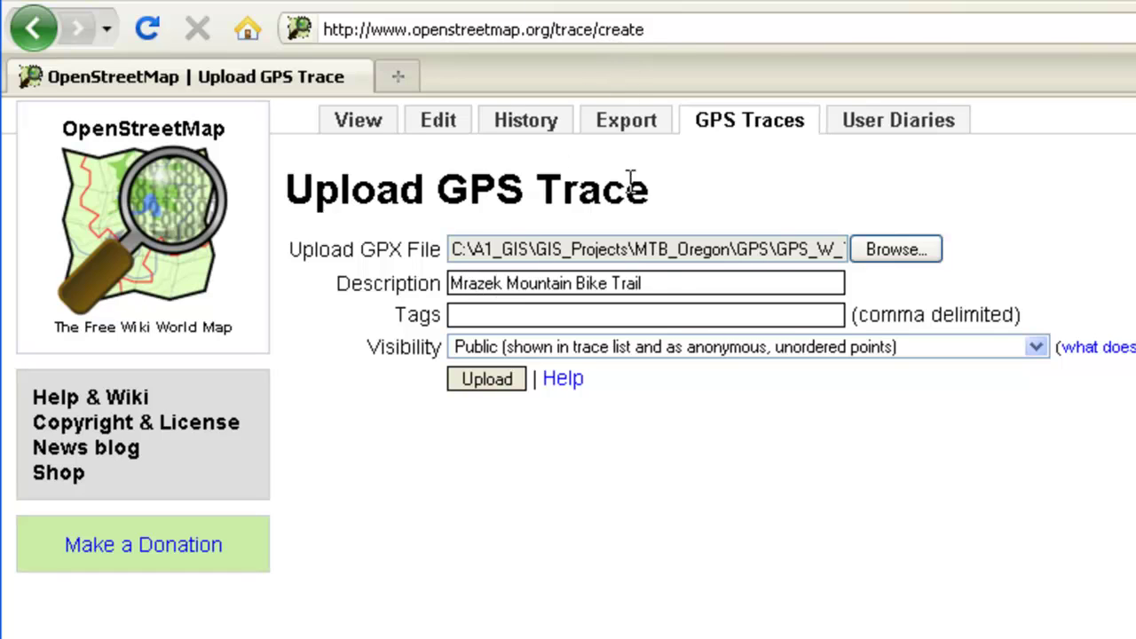
key("Tab")
type("Mountain Bike Trail")
left_click(486, 379)
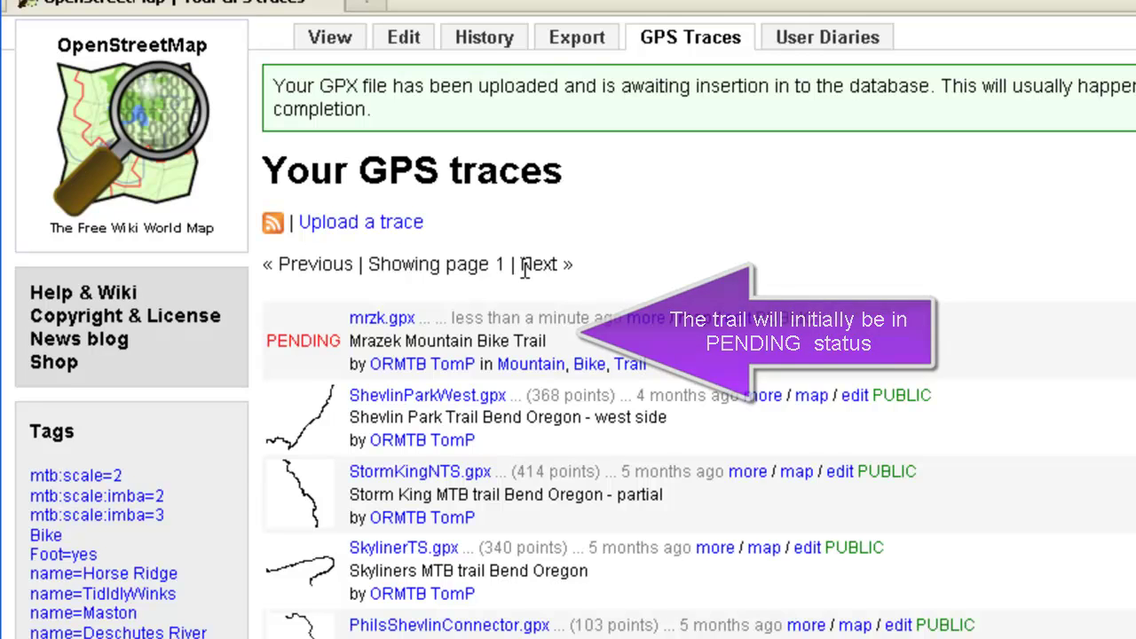
Find HorseRidgeW.gpx in the GPS traces list and open its details page (158 points)
scroll(524, 272, "down", 5)
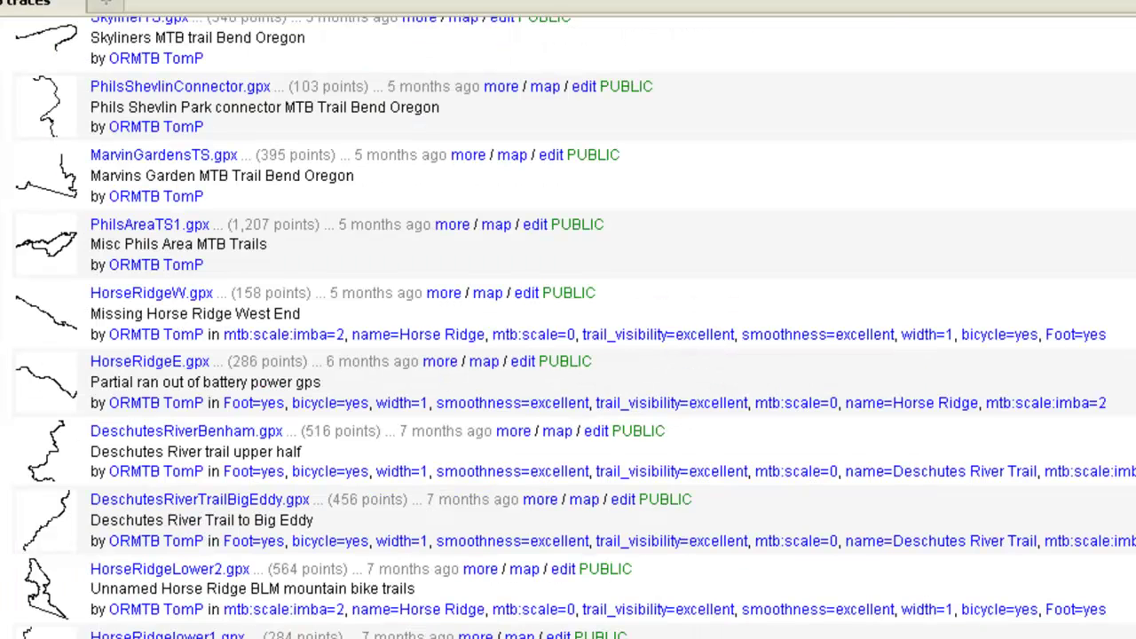
scroll(354, 213, "up", 5)
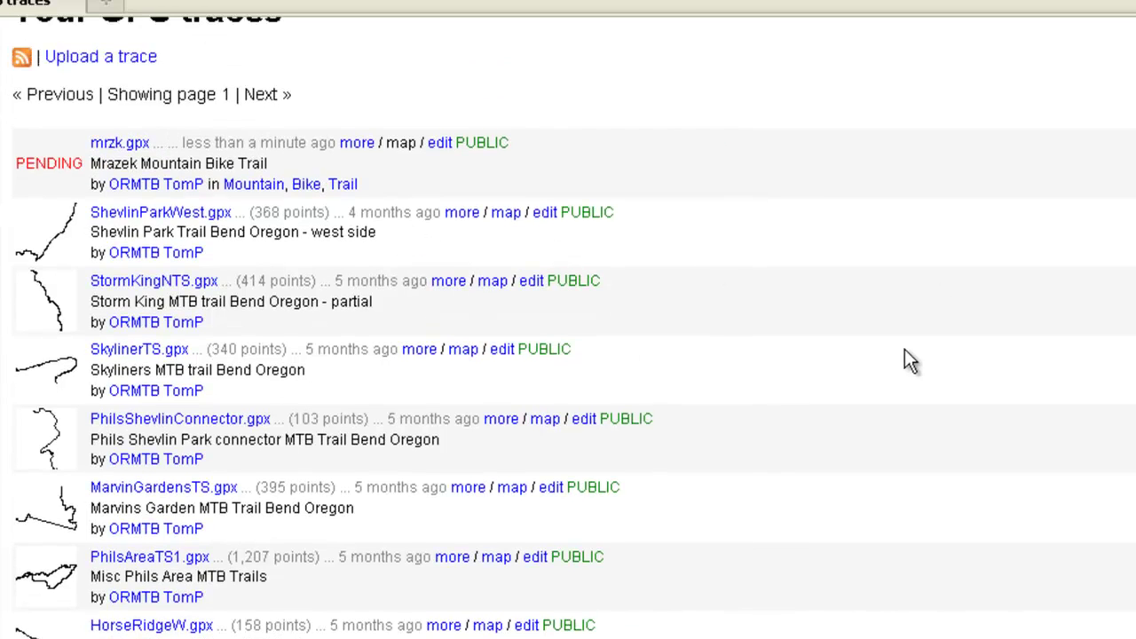
scroll(961, 346, "down", 3)
scroll(963, 350, "down", 2)
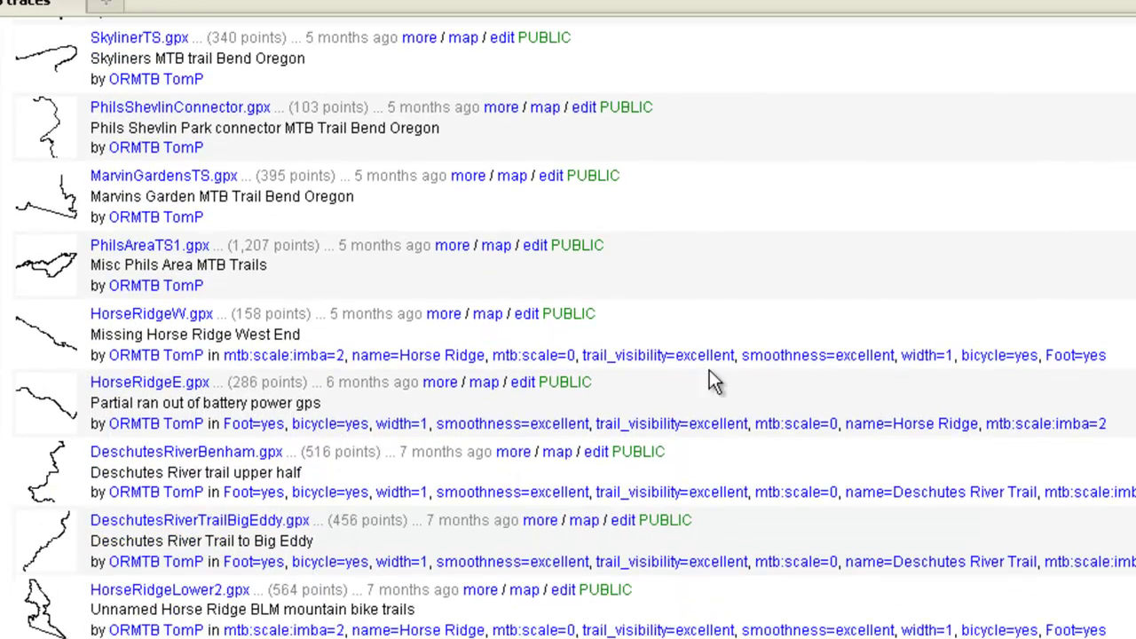
left_click(158, 316)
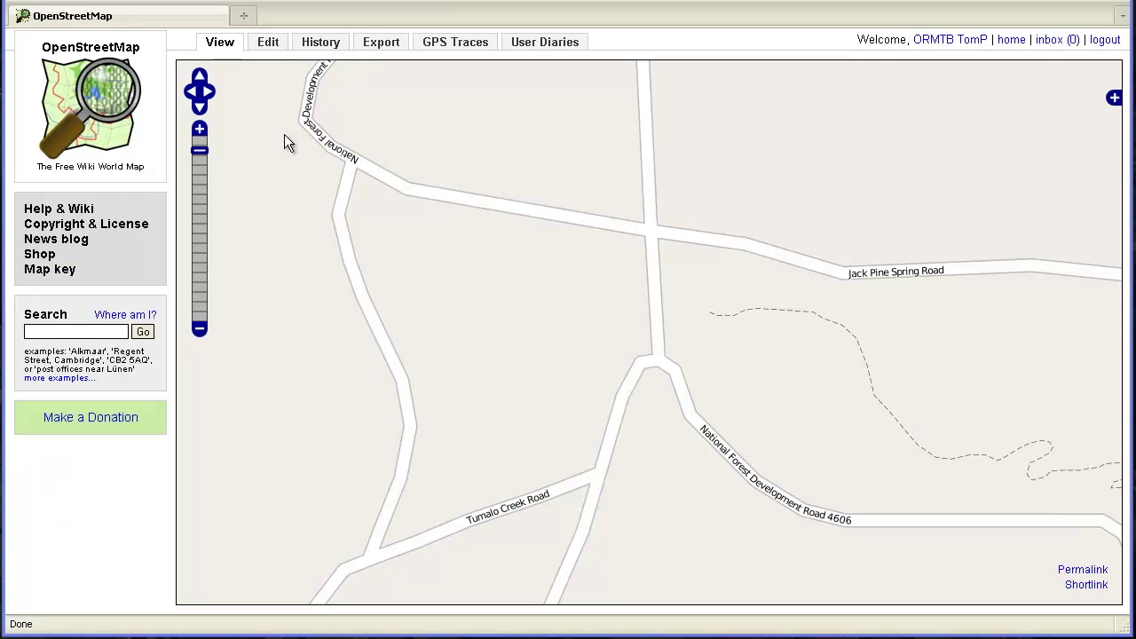
Launch the editor on the trace's start area near Jack Pine Spring Road
left_click(274, 50)
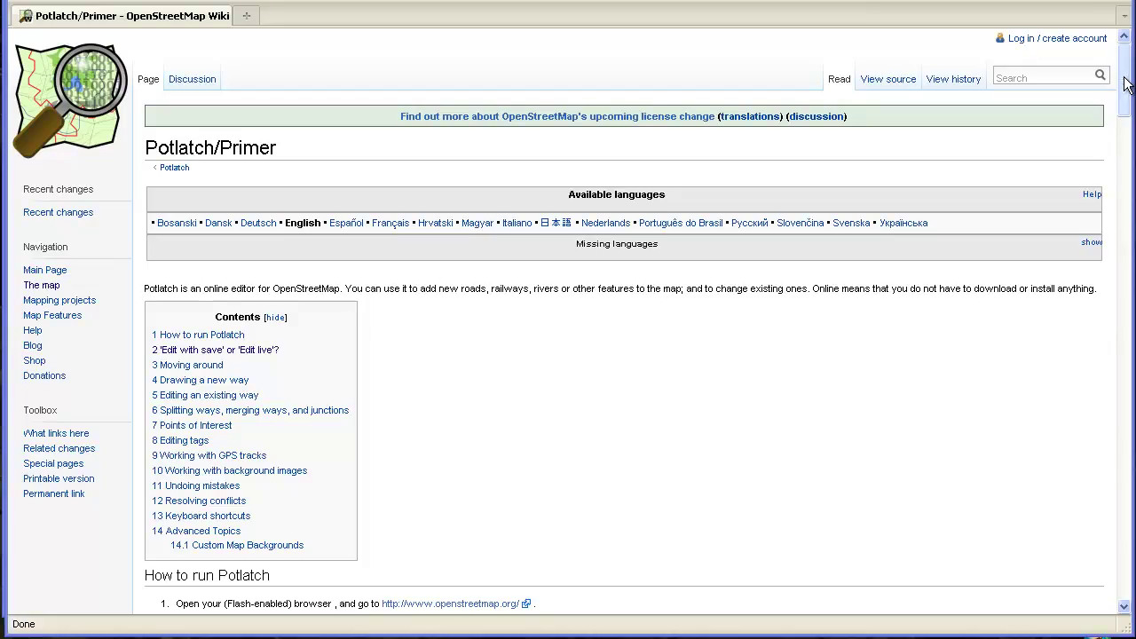
left_click_drag(1123, 84, 1122, 116)
left_click_drag(1125, 128, 1124, 154)
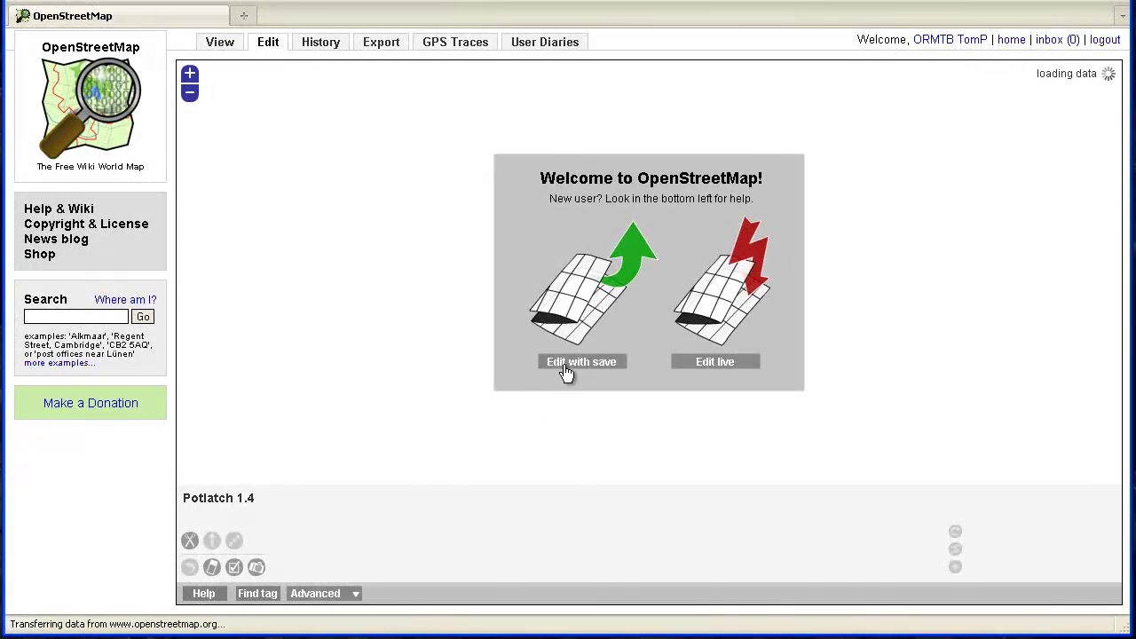
Start Potlatch editing with save, keep Yahoo imagery, and overlay the GPS tracks in cyan
left_click(565, 370)
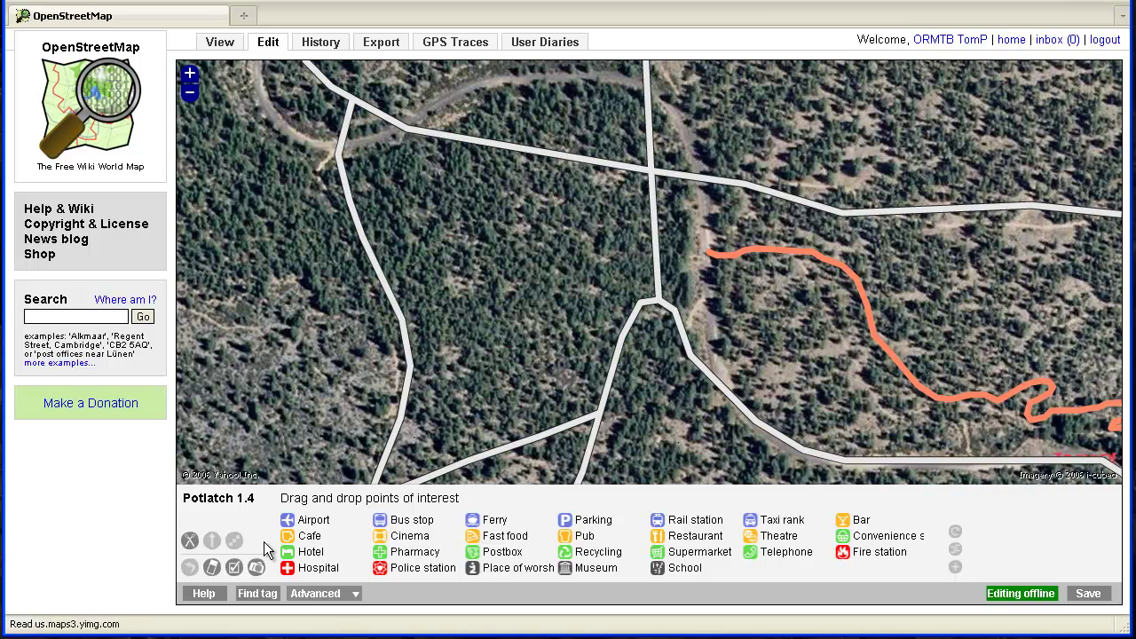
left_click(235, 568)
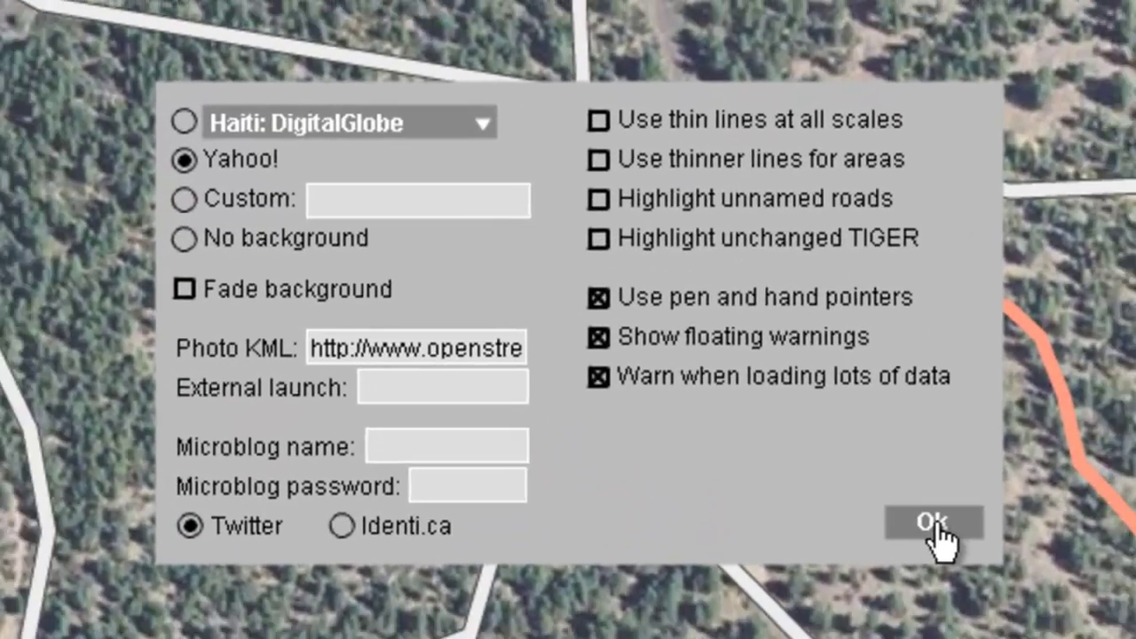
left_click(932, 522)
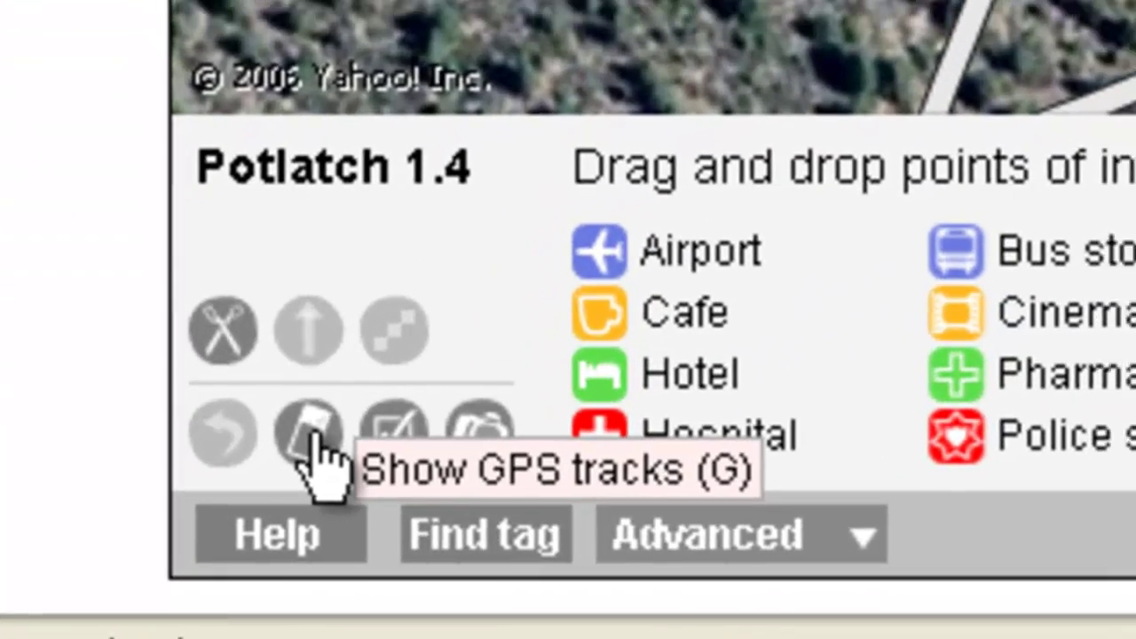
left_click(315, 424)
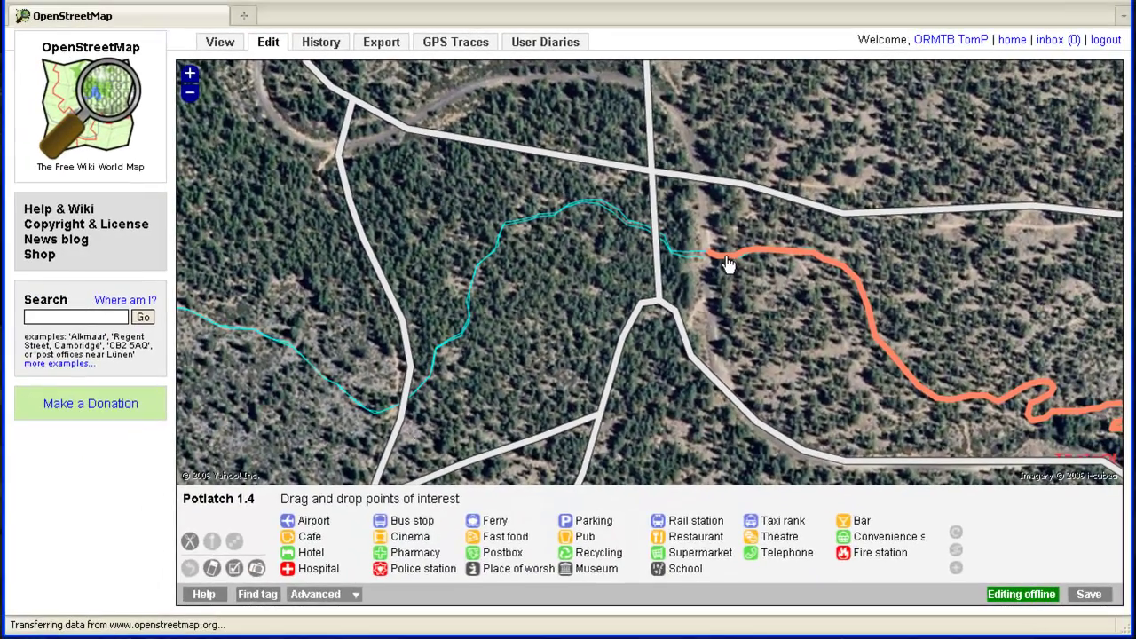
Check the orange Shevlin Park Trail's tags (mtb:scale 1), then reselect the way after panning
left_click(729, 264)
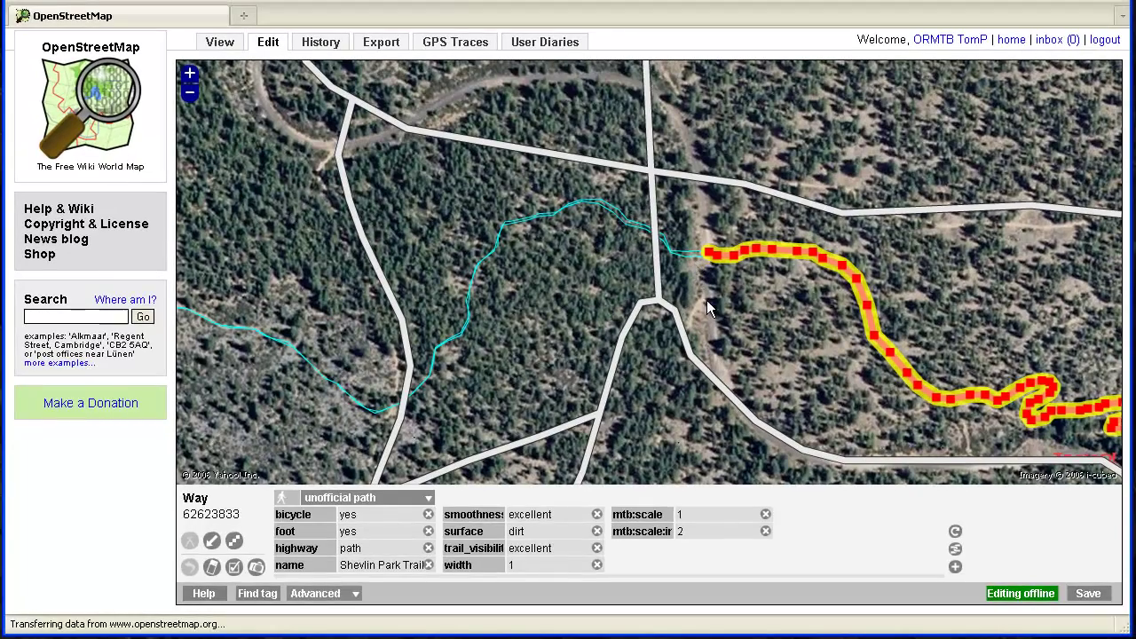
left_click(706, 300)
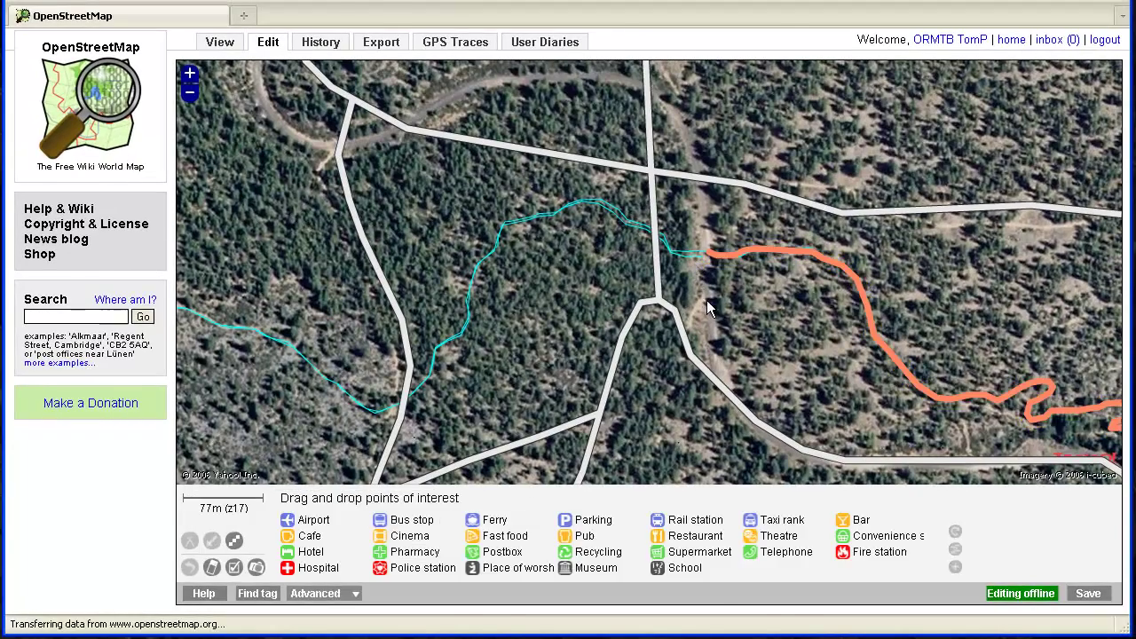
left_click_drag(706, 300, 481, 289)
left_click(728, 373)
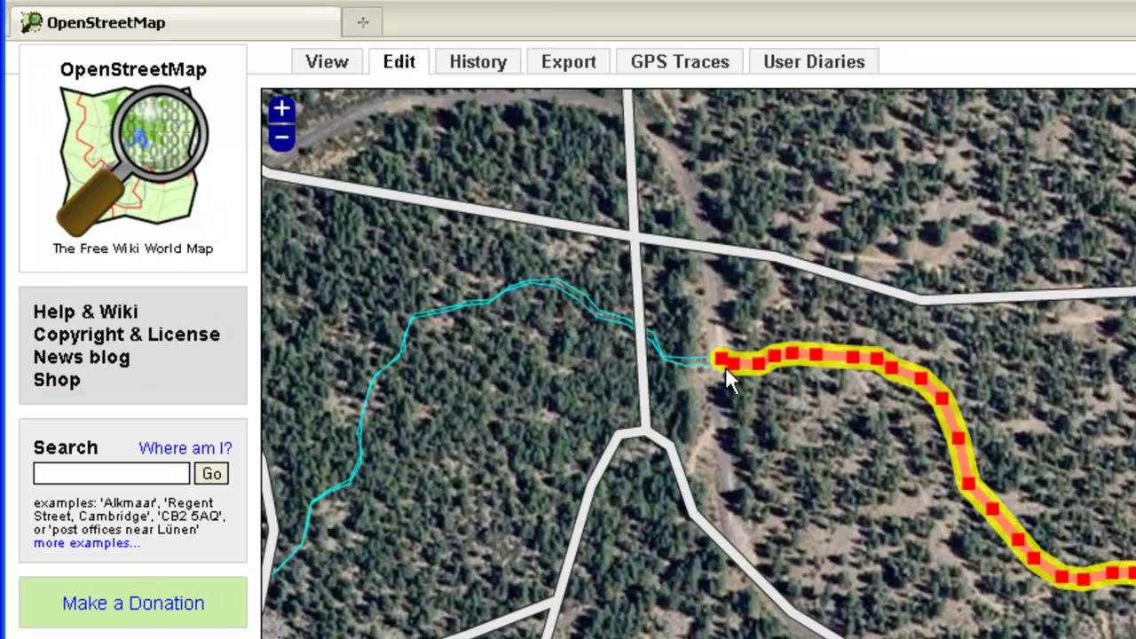
Extend the way west from its end node along the cyan GPS trace across the road
left_click(721, 360, "shift")
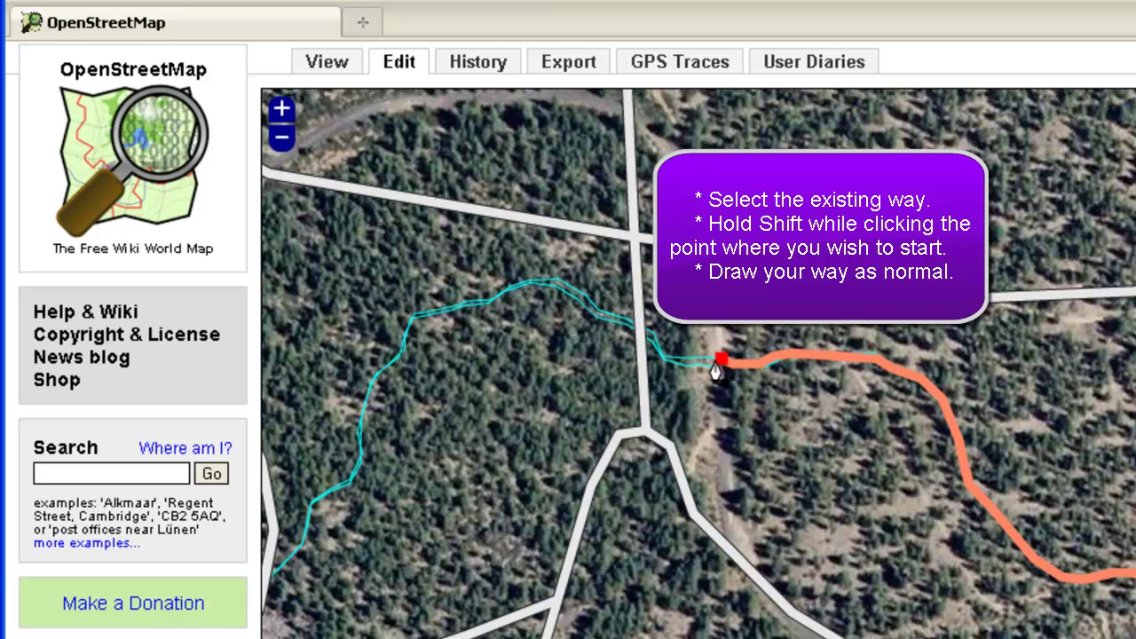
left_click(692, 360)
left_click(679, 356)
left_click(664, 344)
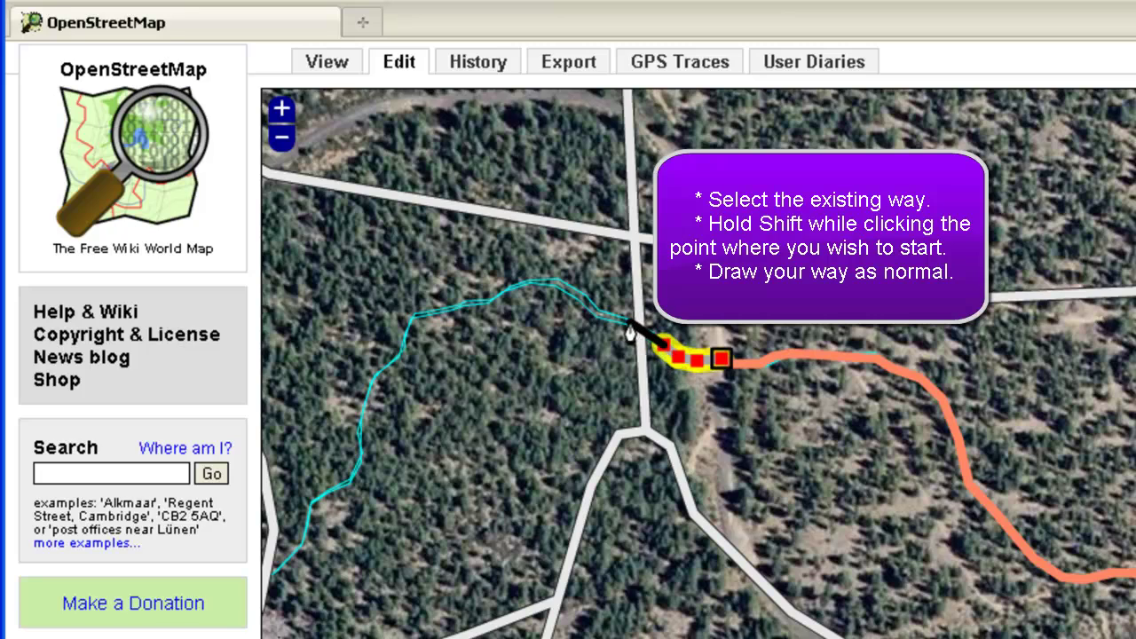
left_click(591, 307)
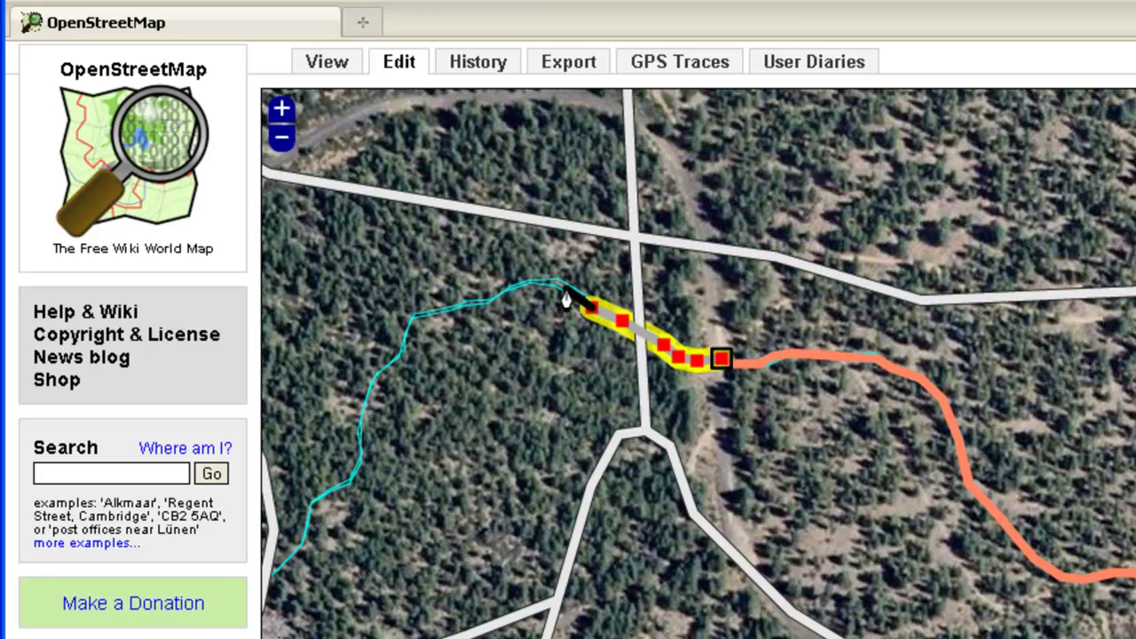
left_click(565, 286)
left_click(527, 283)
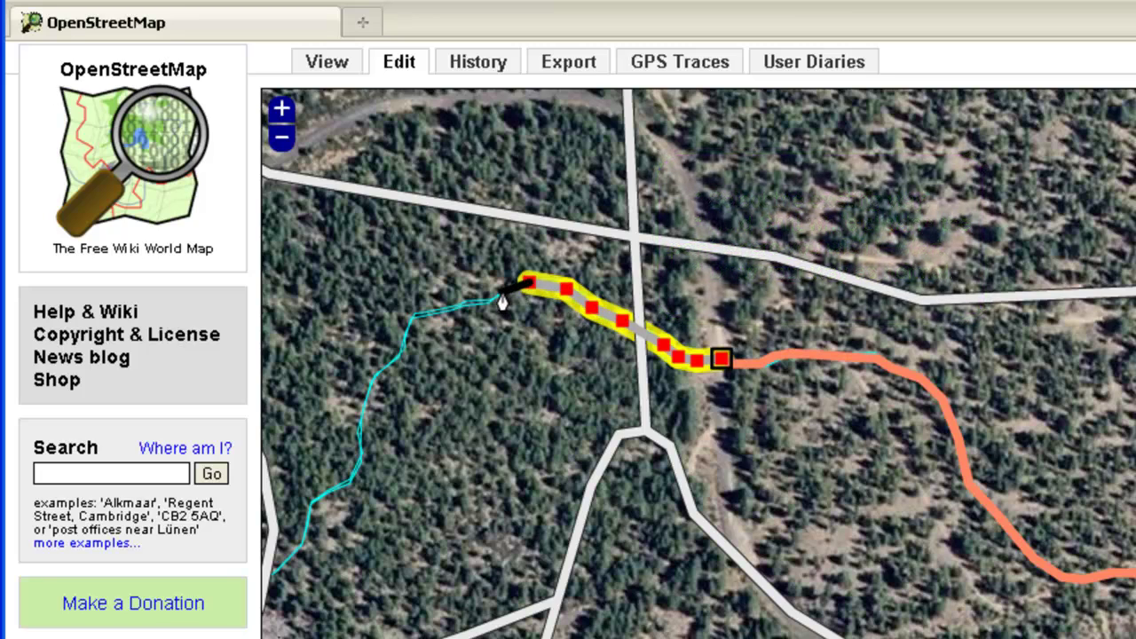
left_click(493, 297)
left_click(440, 373)
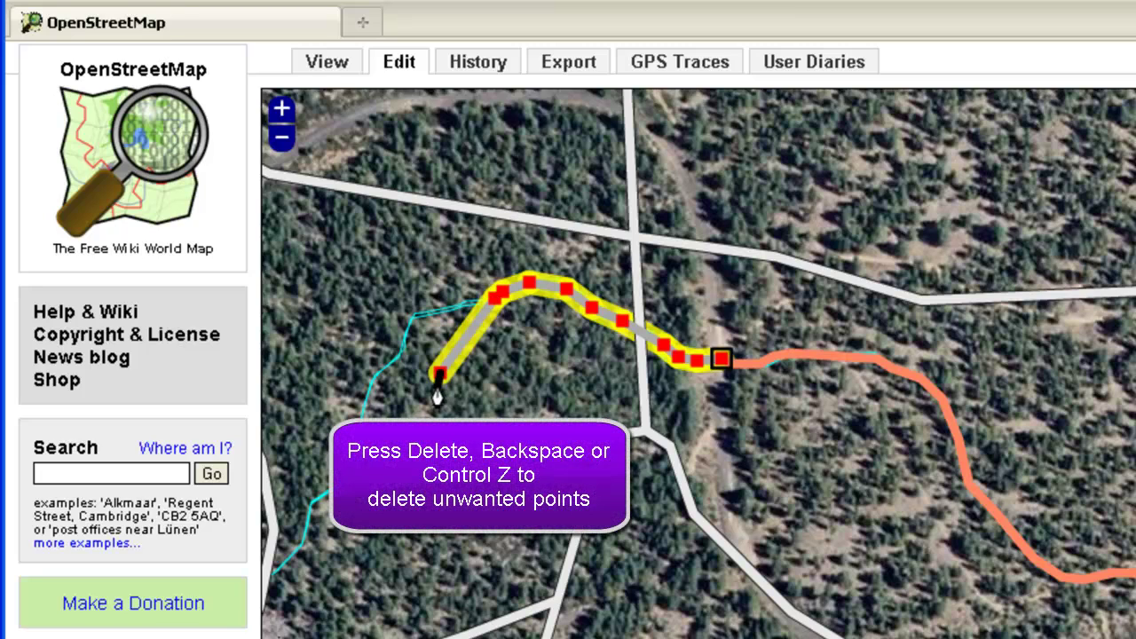
Replace the misplaced node and end the new way at the trace's bend
key("BackSpace")
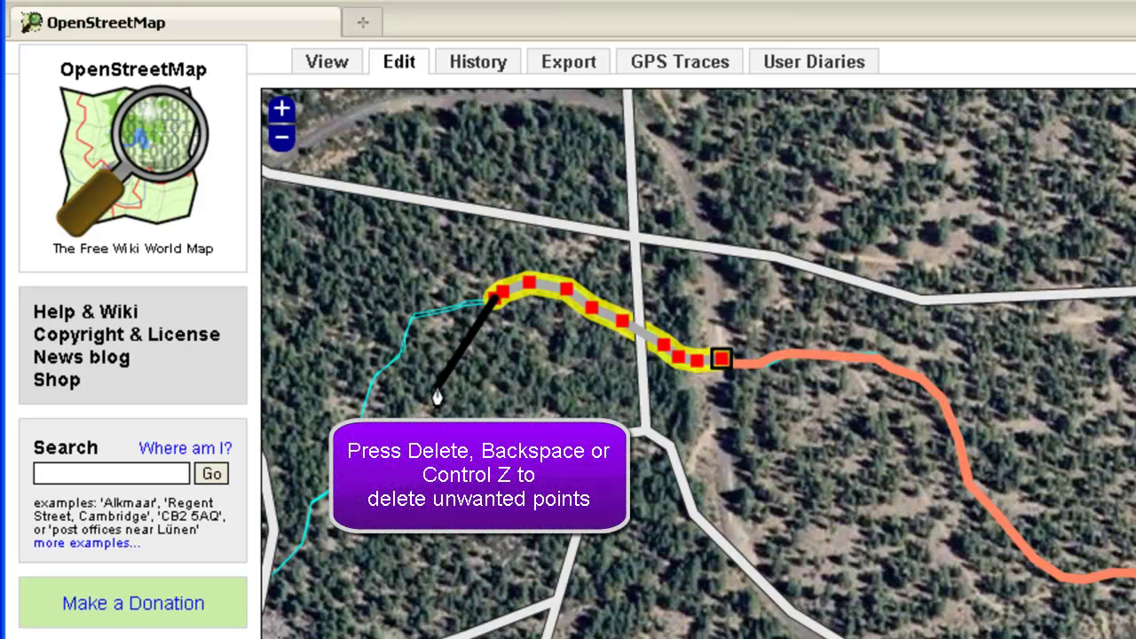
left_click(455, 307)
left_click(402, 354)
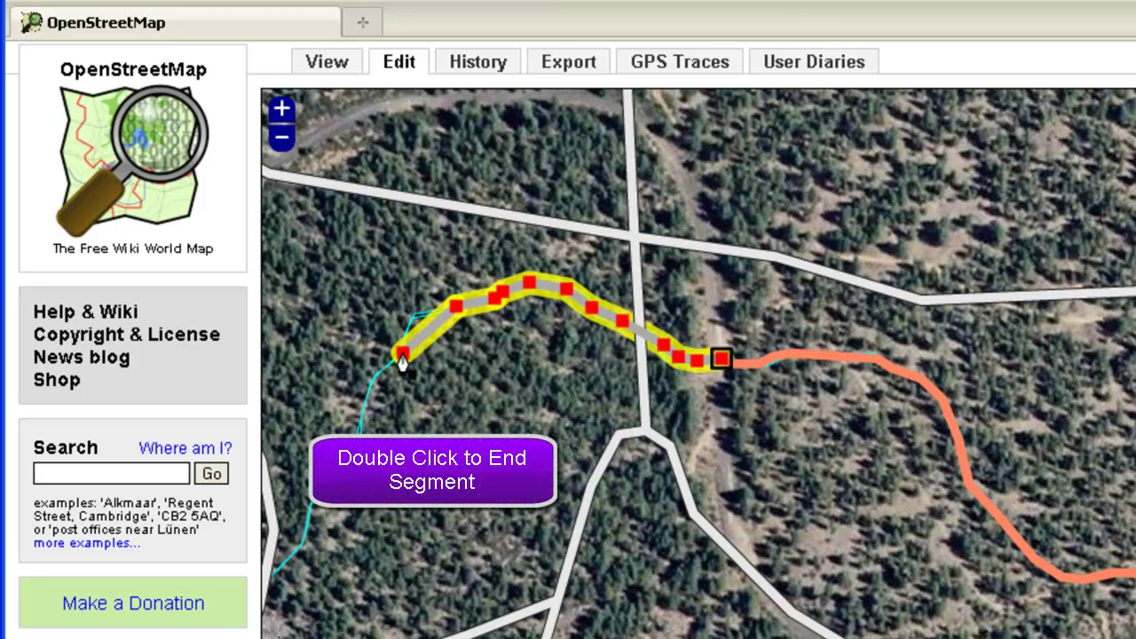
left_click(369, 387)
double_click(364, 401)
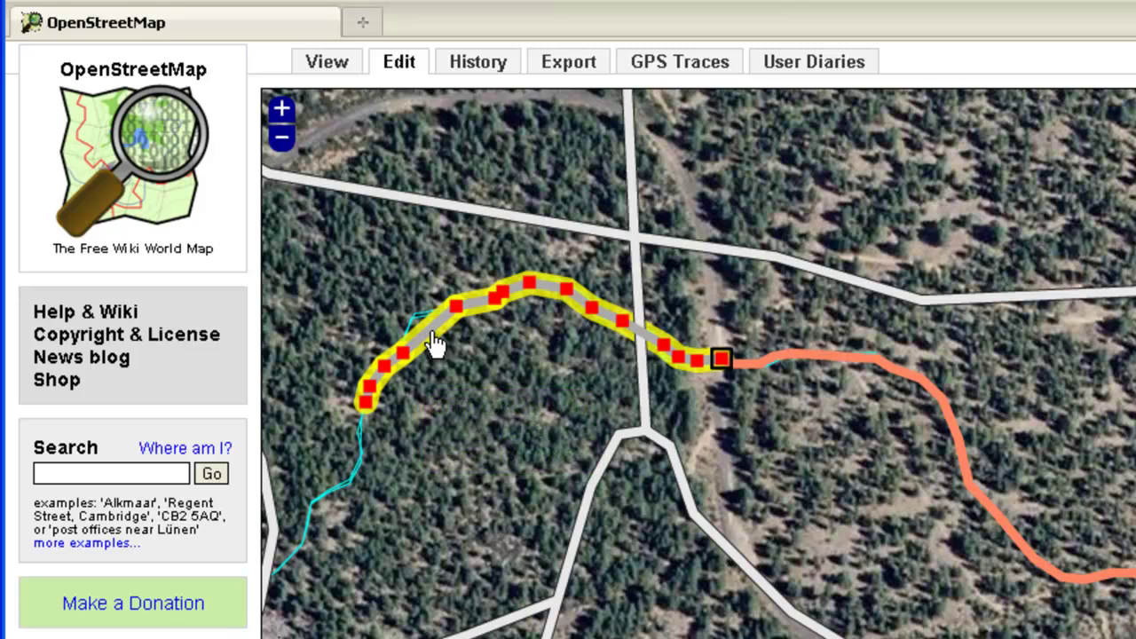
Nudge a bend onto the GPS trace and extend the way south along it
left_click_drag(431, 335, 417, 313)
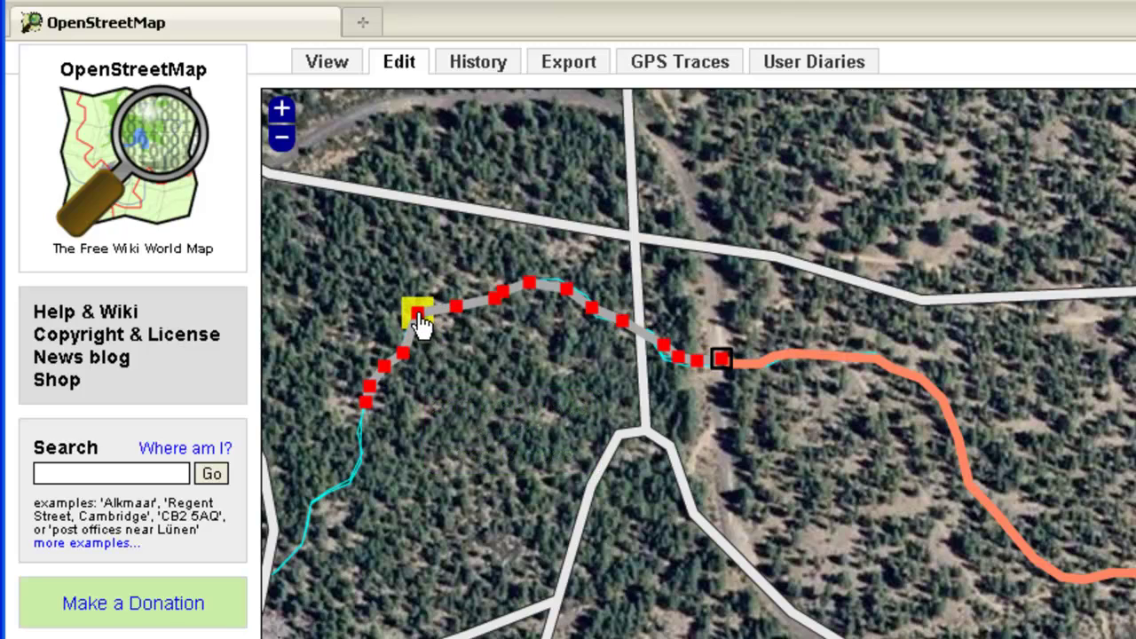
left_click(366, 406)
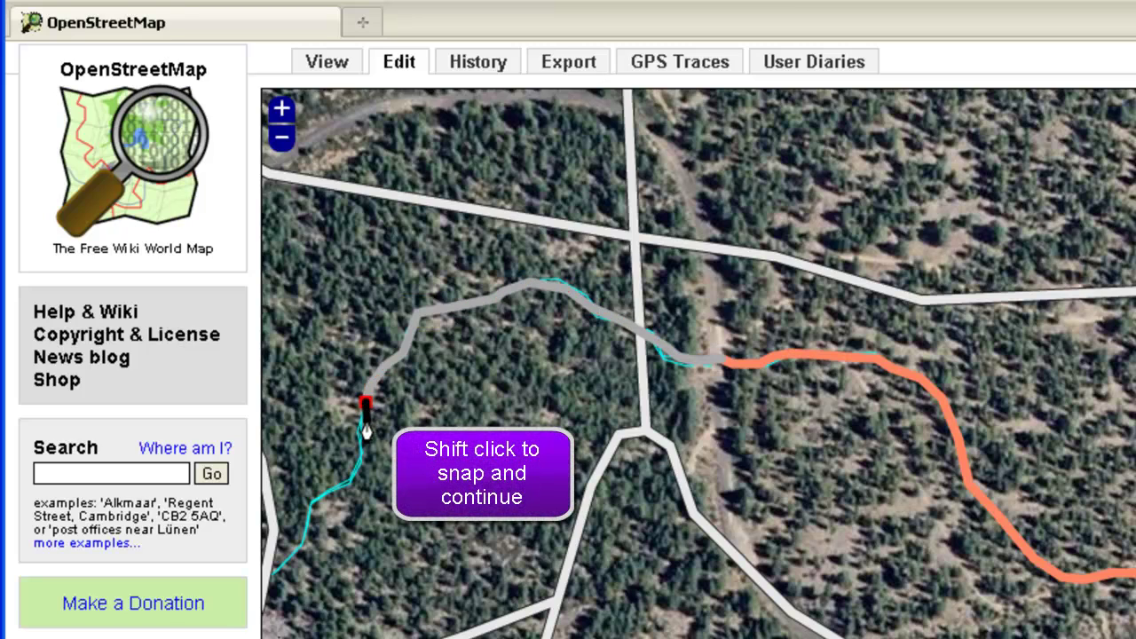
left_click(365, 424, "shift")
left_click(359, 444)
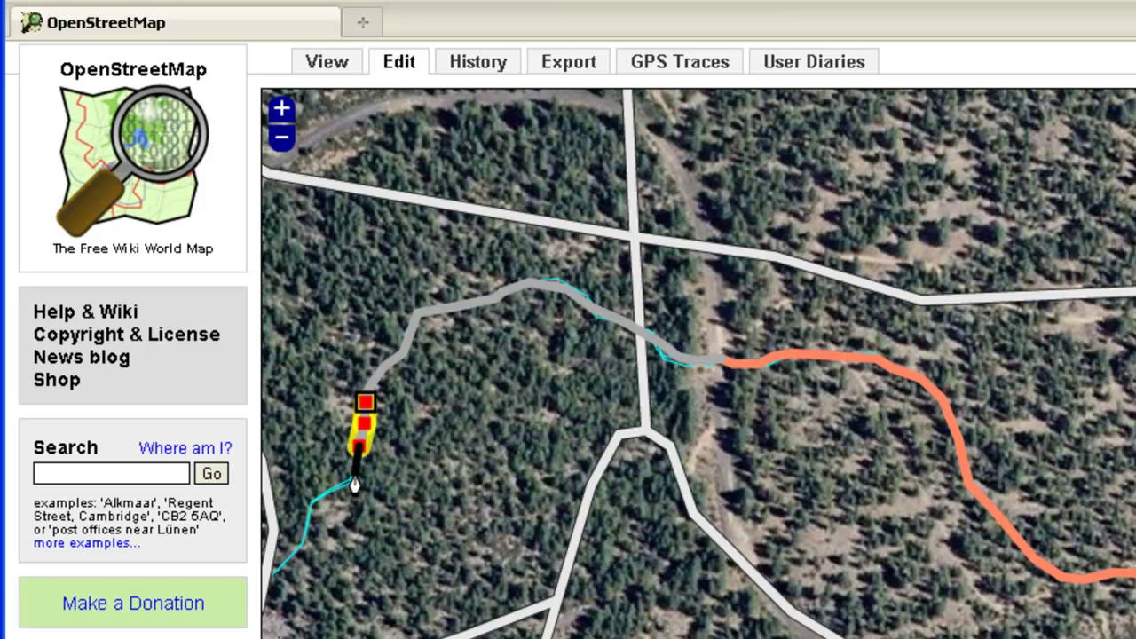
left_click(340, 489)
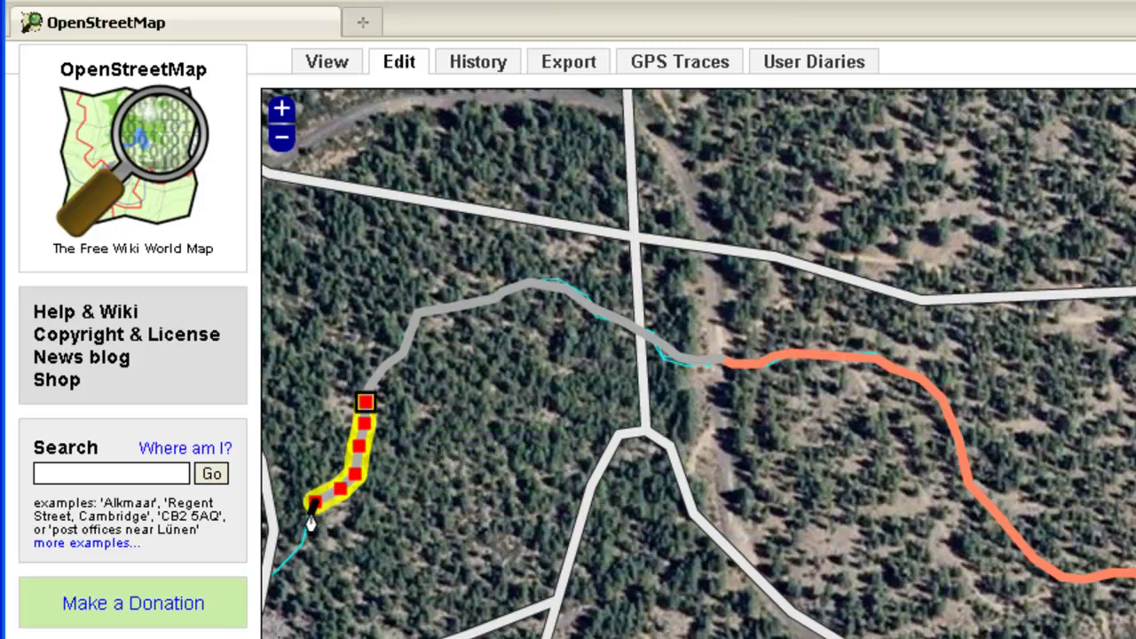
left_click(304, 530)
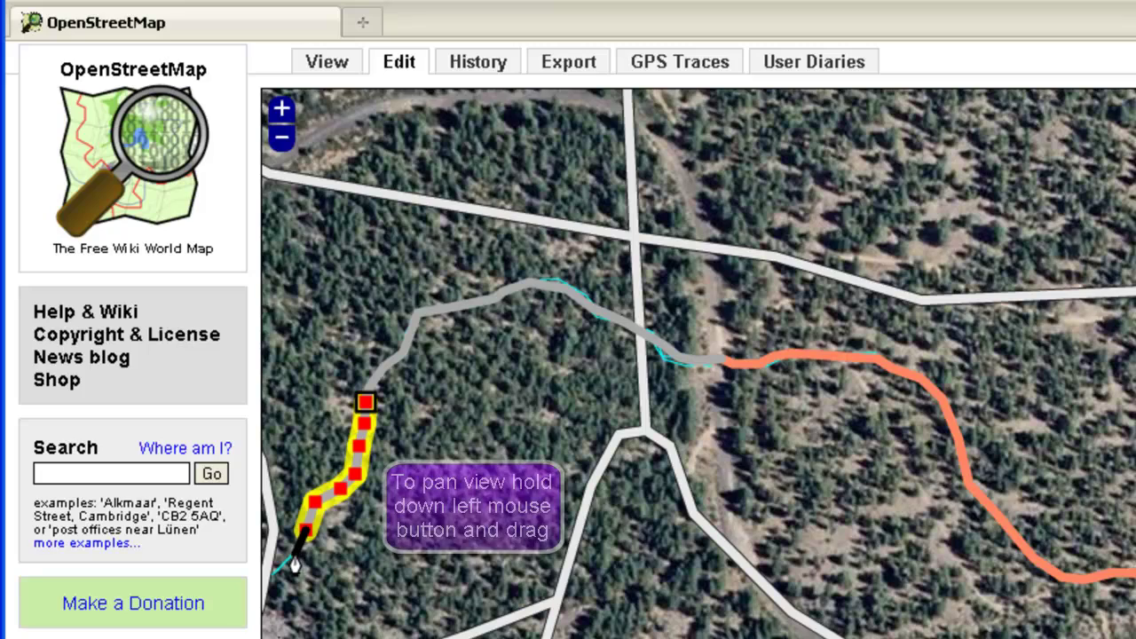
Continue the way to the cyan line's end and join it to the grey trail
left_click_drag(297, 564, 566, 433)
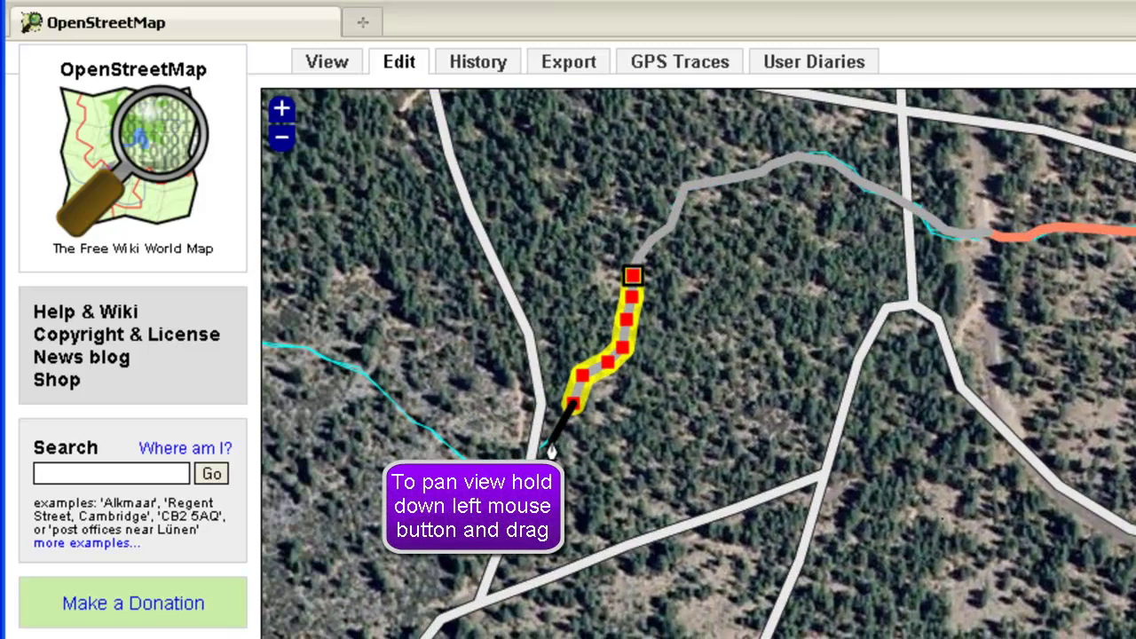
left_click(552, 441)
left_click(503, 461)
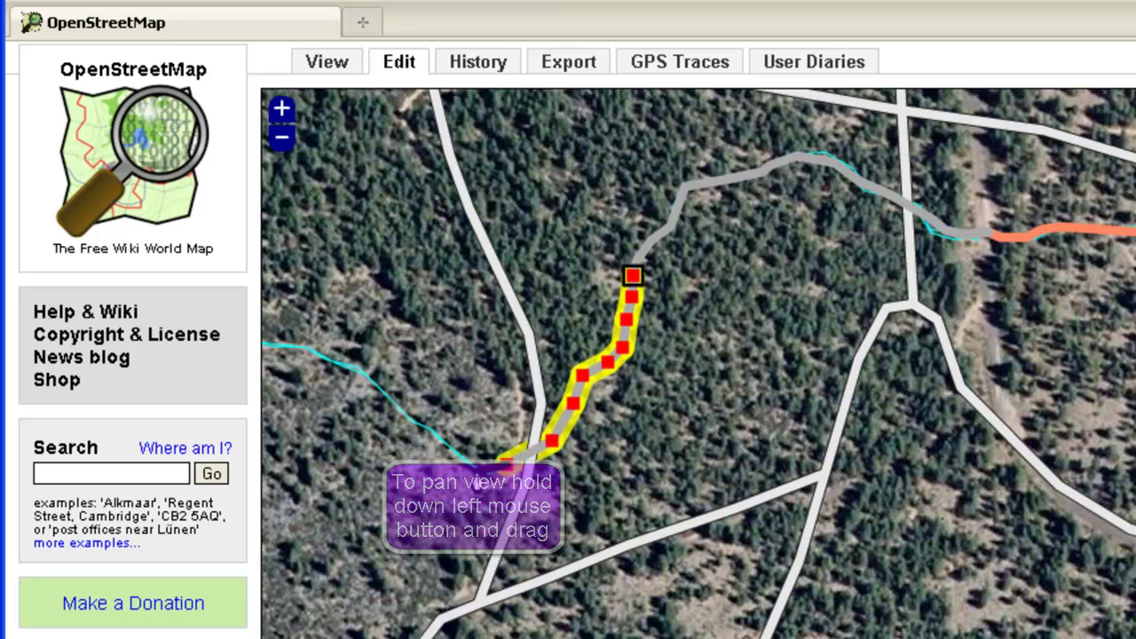
left_click(477, 470)
double_click(447, 446)
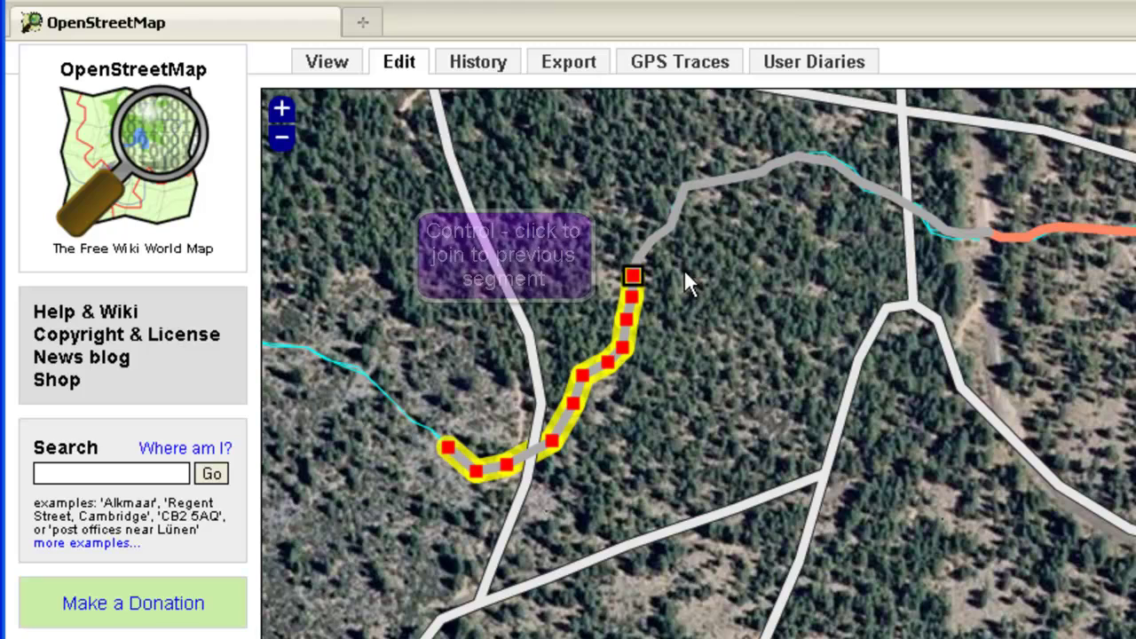
left_click(657, 253, "ctrl")
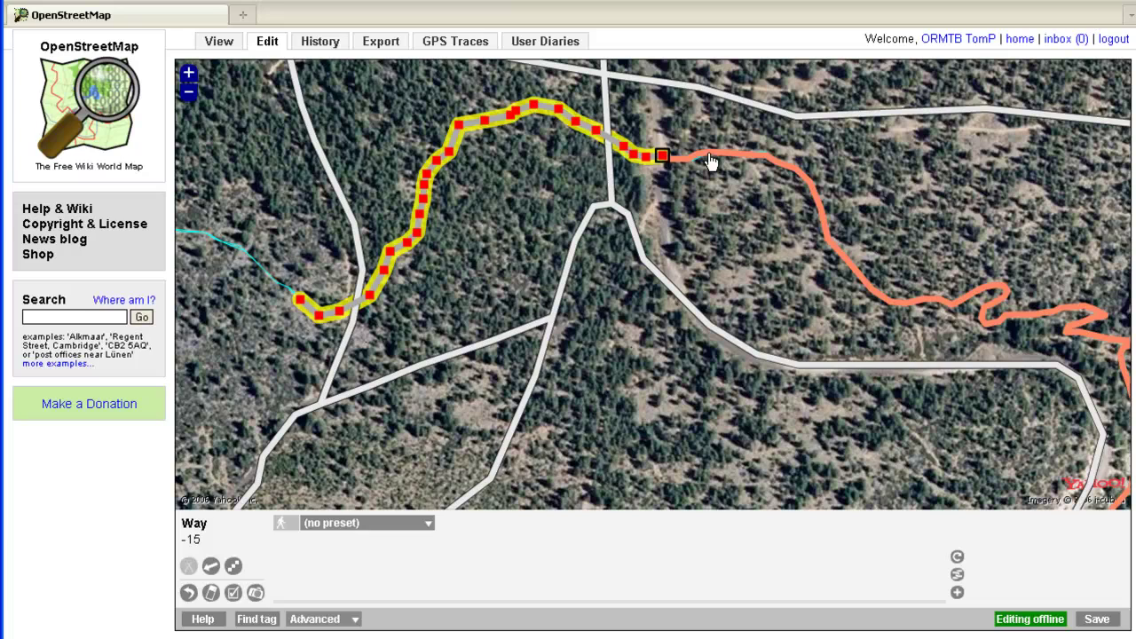
Copy the orange Shevlin Park Trail's path tags onto the new way, then start editing its name
left_click(710, 158)
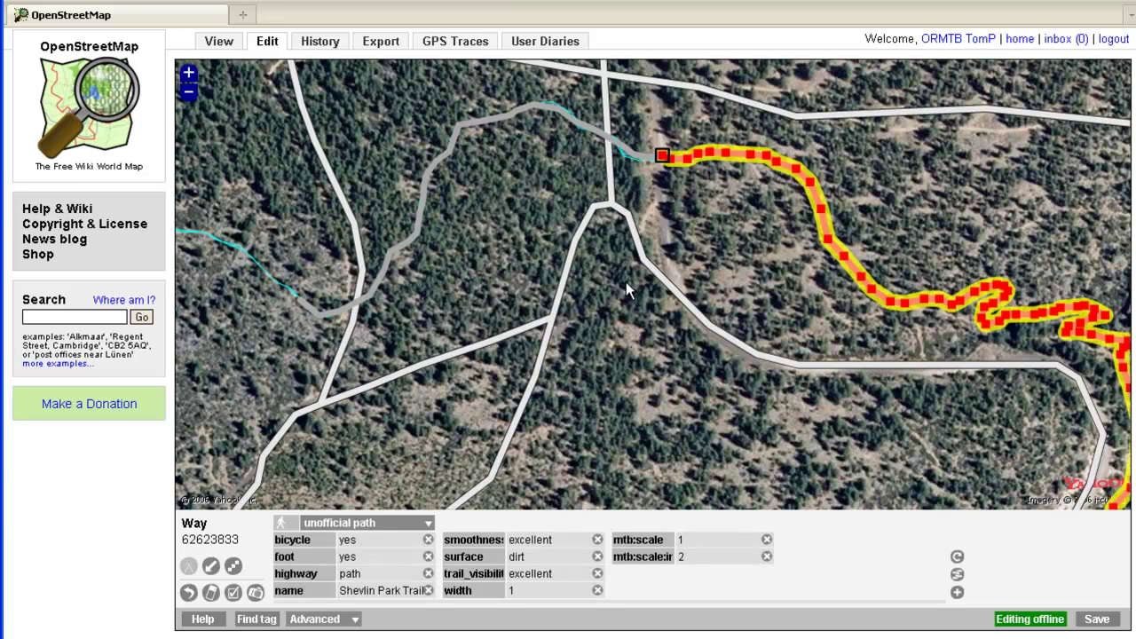
left_click(520, 112)
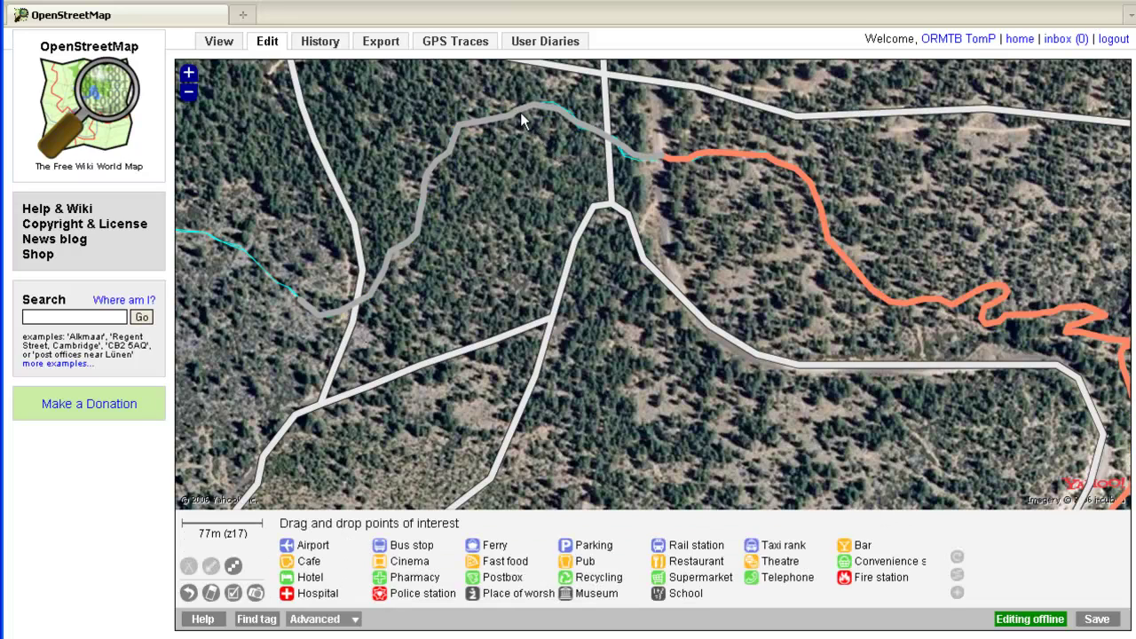
left_click(470, 122)
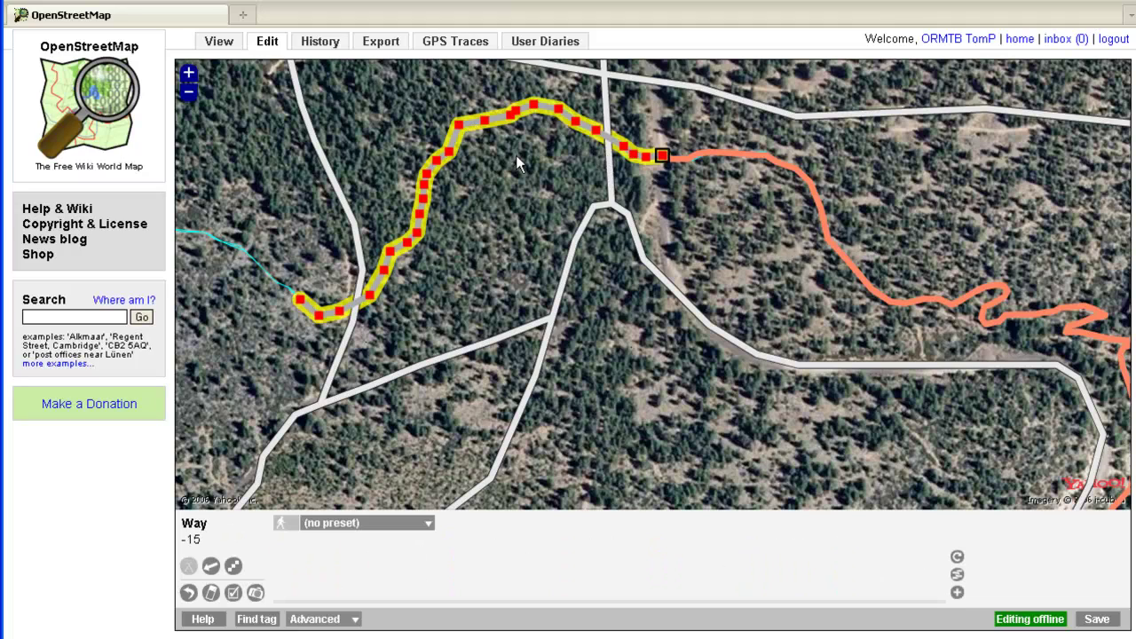
left_click(956, 573)
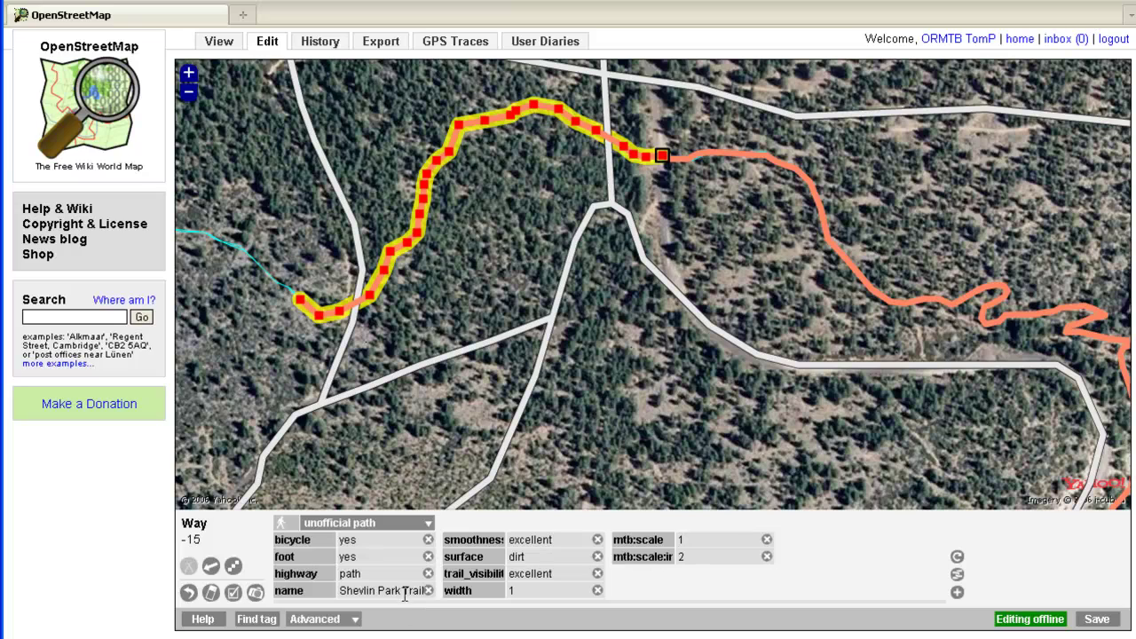
left_click_drag(420, 588, 326, 587)
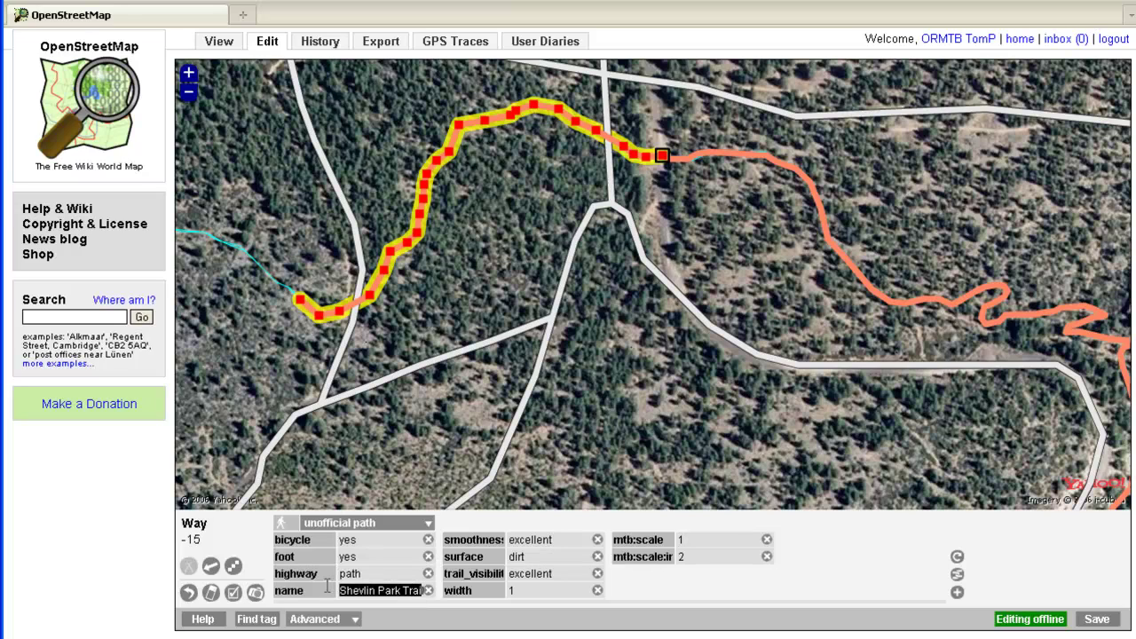
type("Ml")
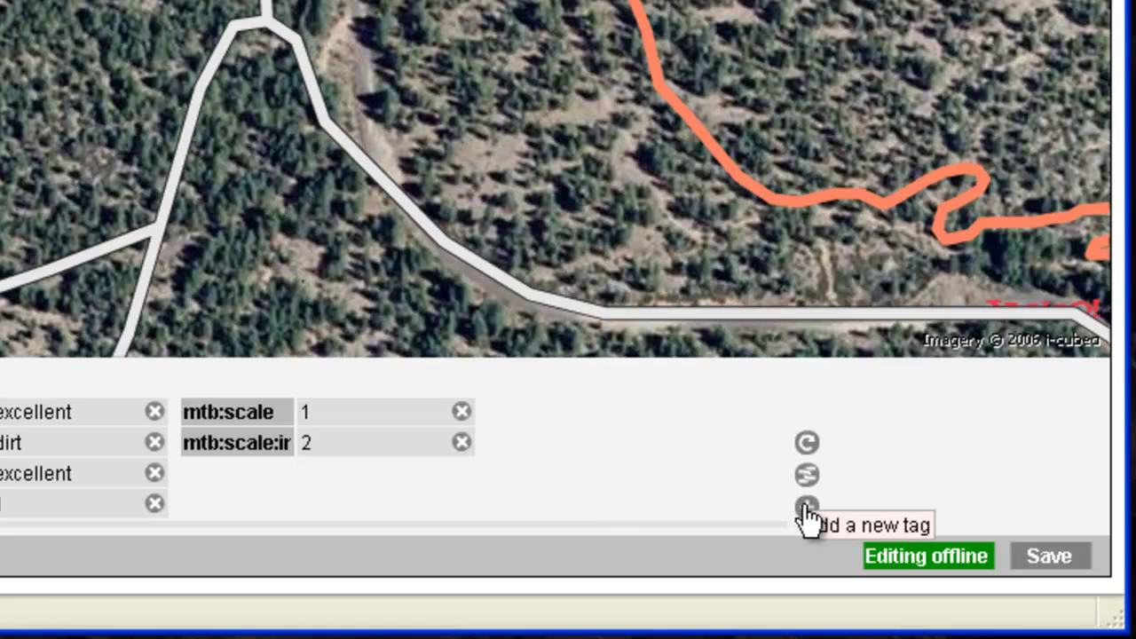
left_click(807, 508)
left_click(222, 473)
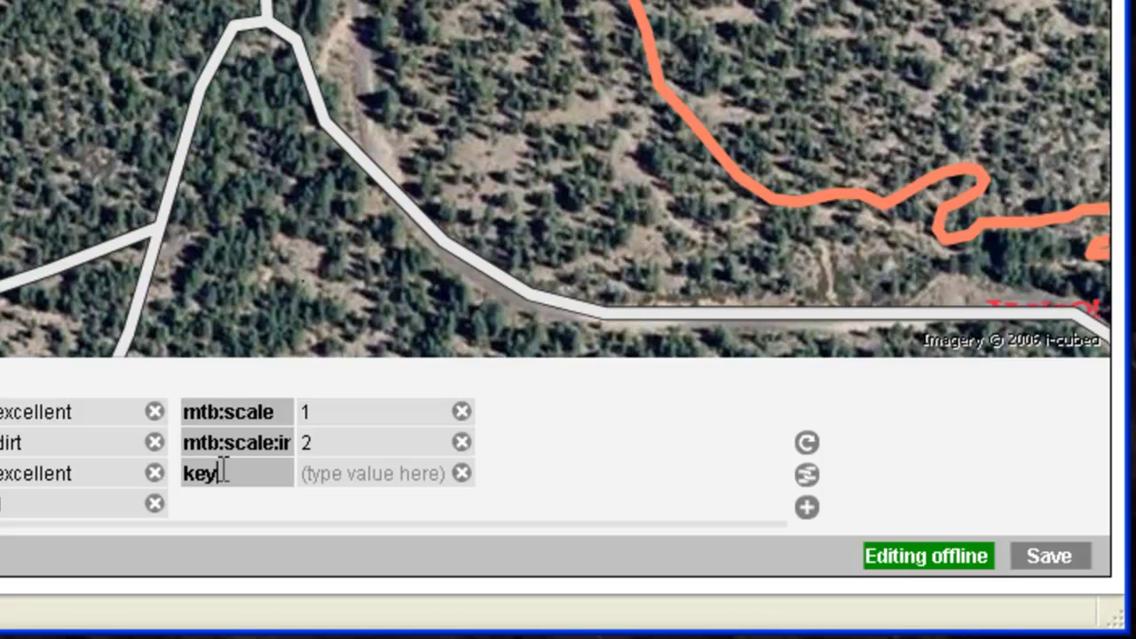
key("BackSpace")
key("BackSpace")
key("BackSpace")
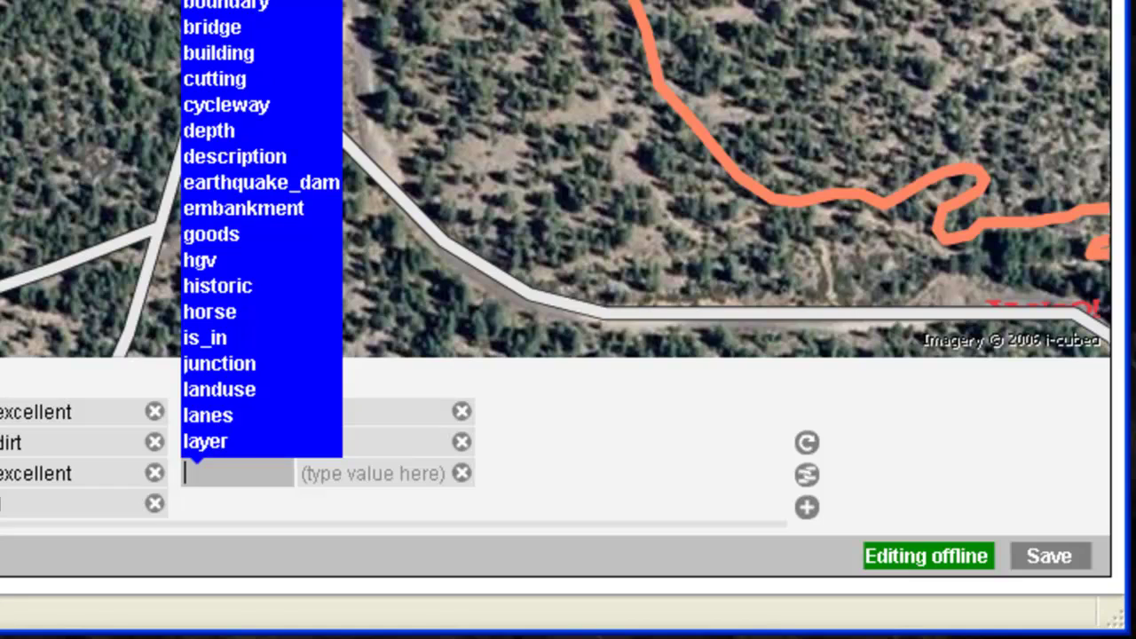
type("access")
key("Tab")
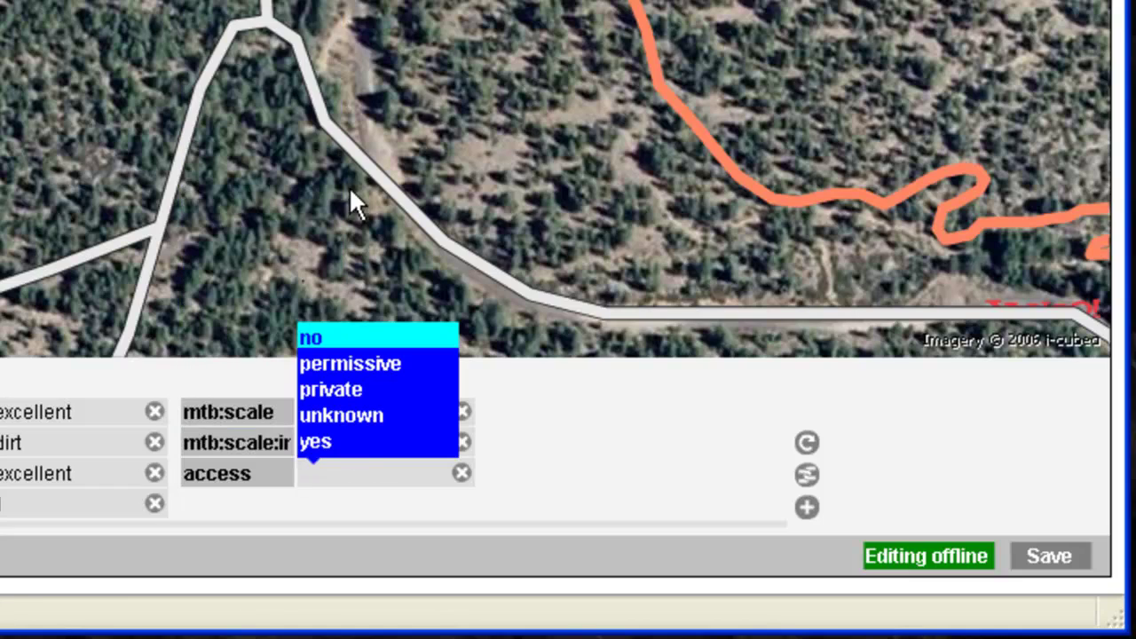
left_click(325, 442)
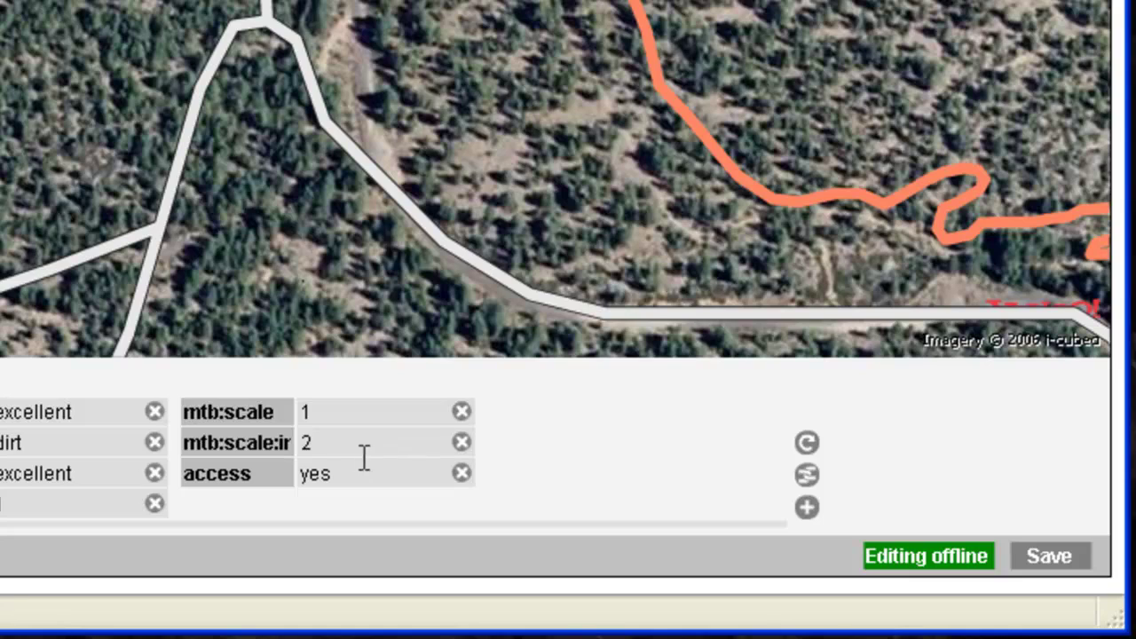
left_click(461, 473)
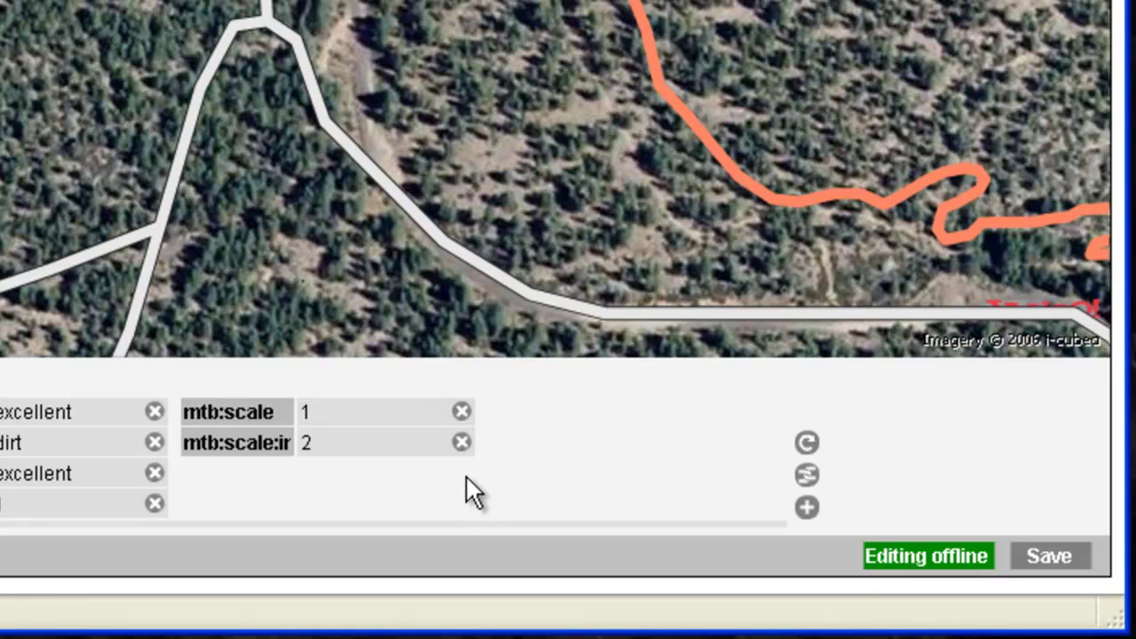
left_click(805, 507)
left_click(256, 465)
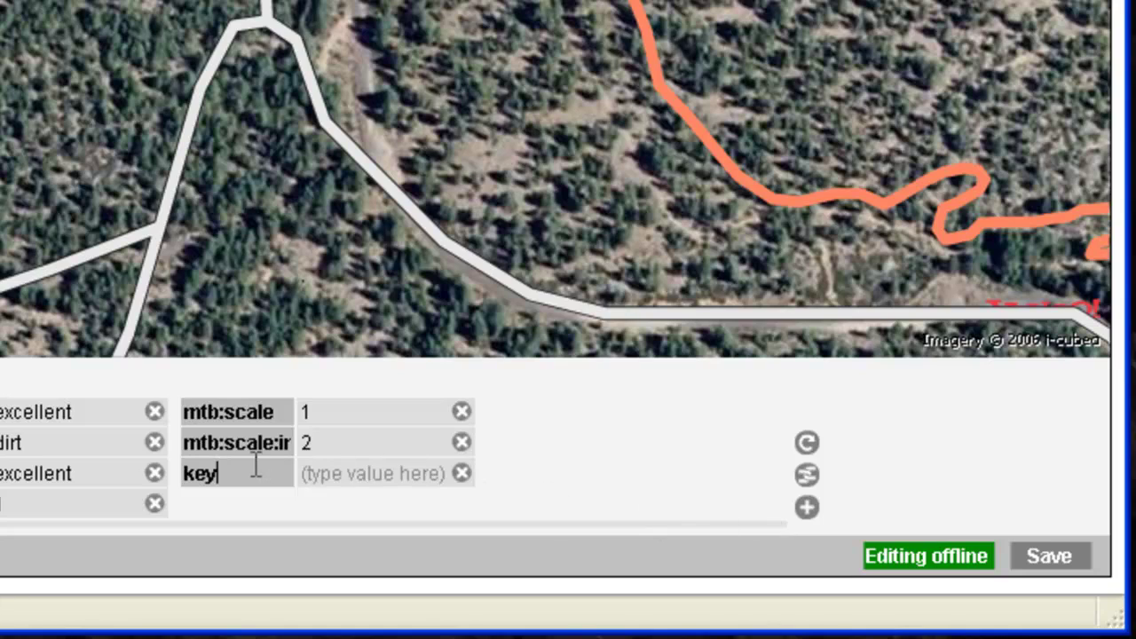
key("BackSpace")
key("BackSpace")
key("BackSpace")
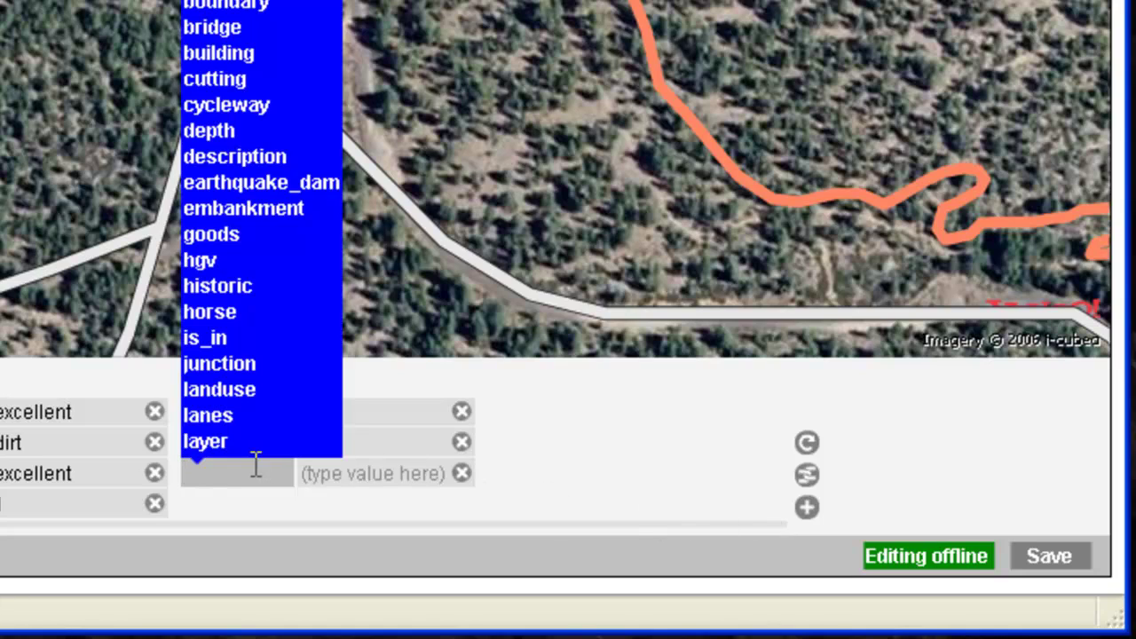
left_click(201, 106)
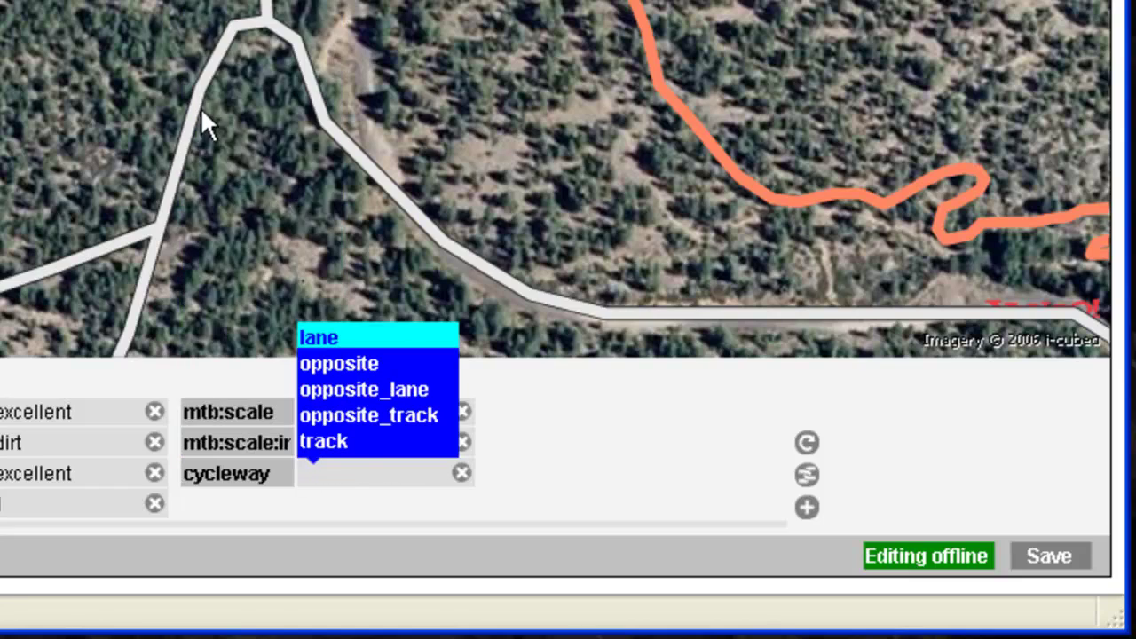
left_click(341, 446)
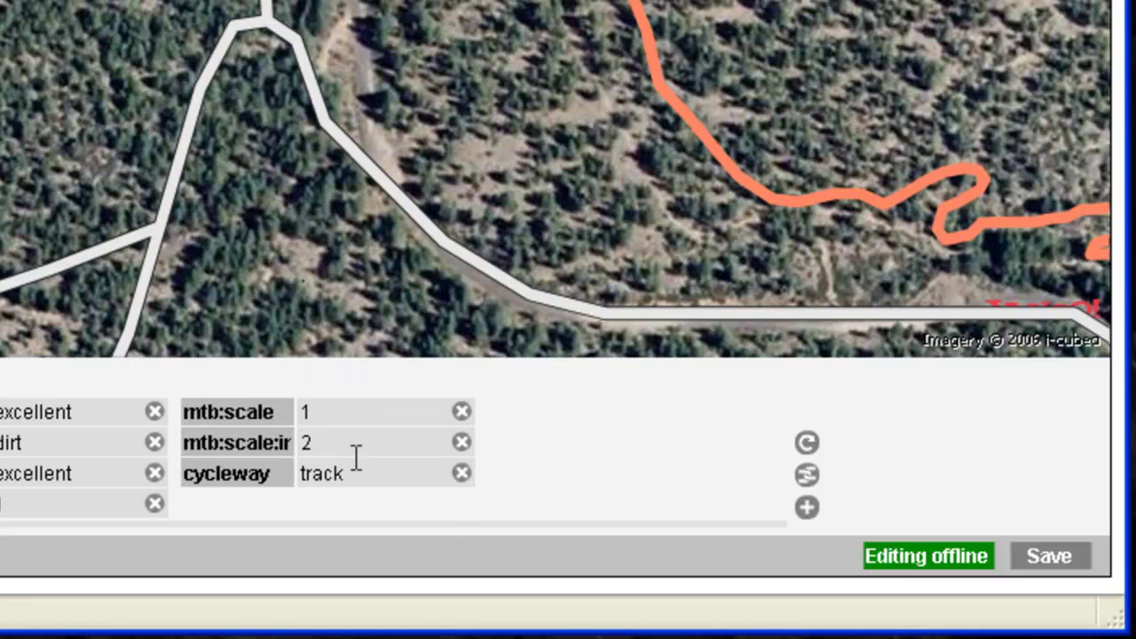
left_click(462, 473)
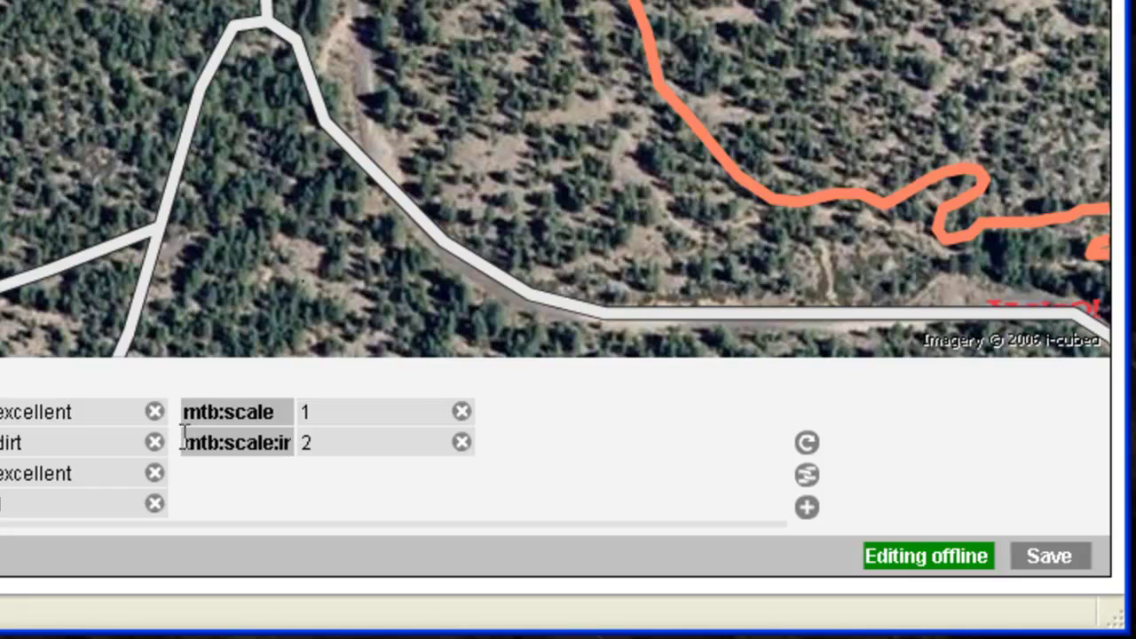
Add a tag row below mtb:scale:imba with the key mtb:scale:uphill
left_click_drag(183, 437, 223, 429)
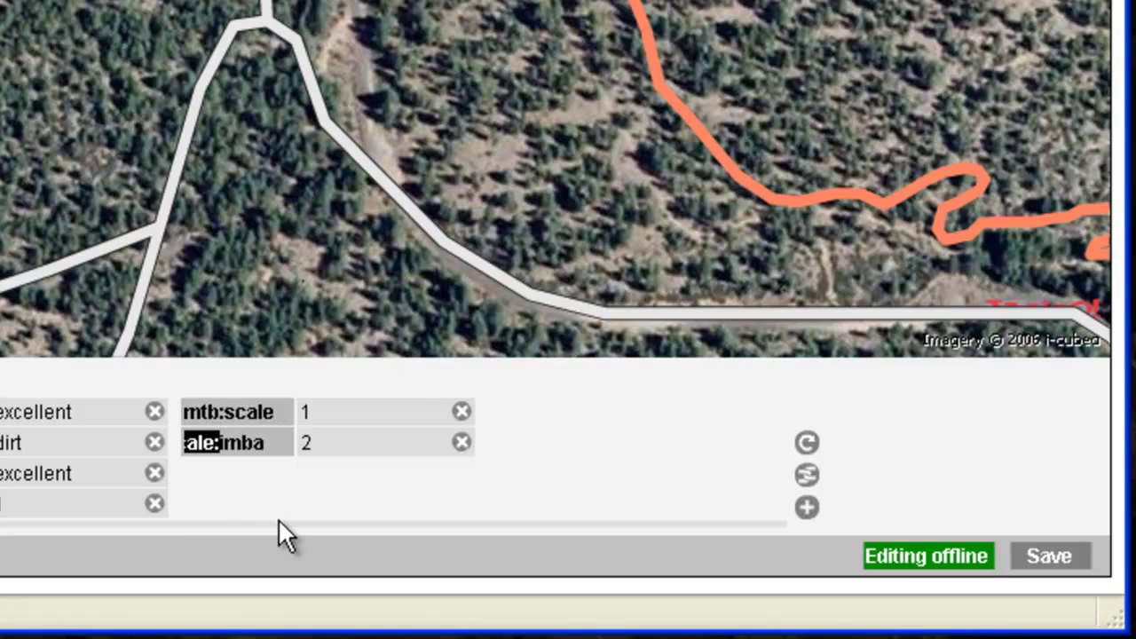
left_click(805, 510)
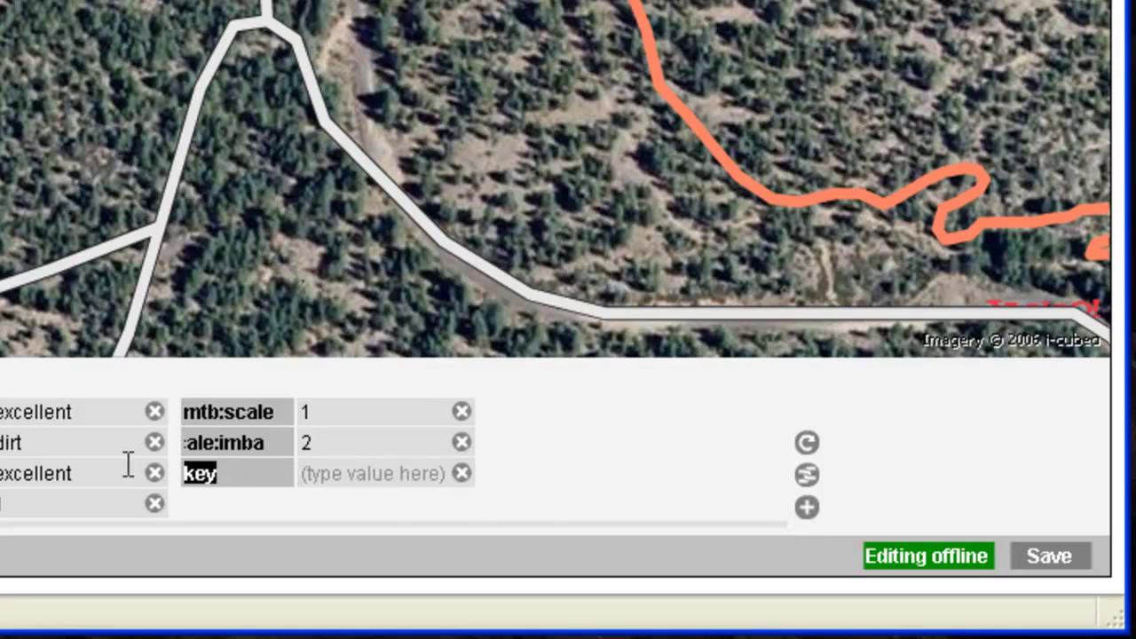
type("mtb:scale:")
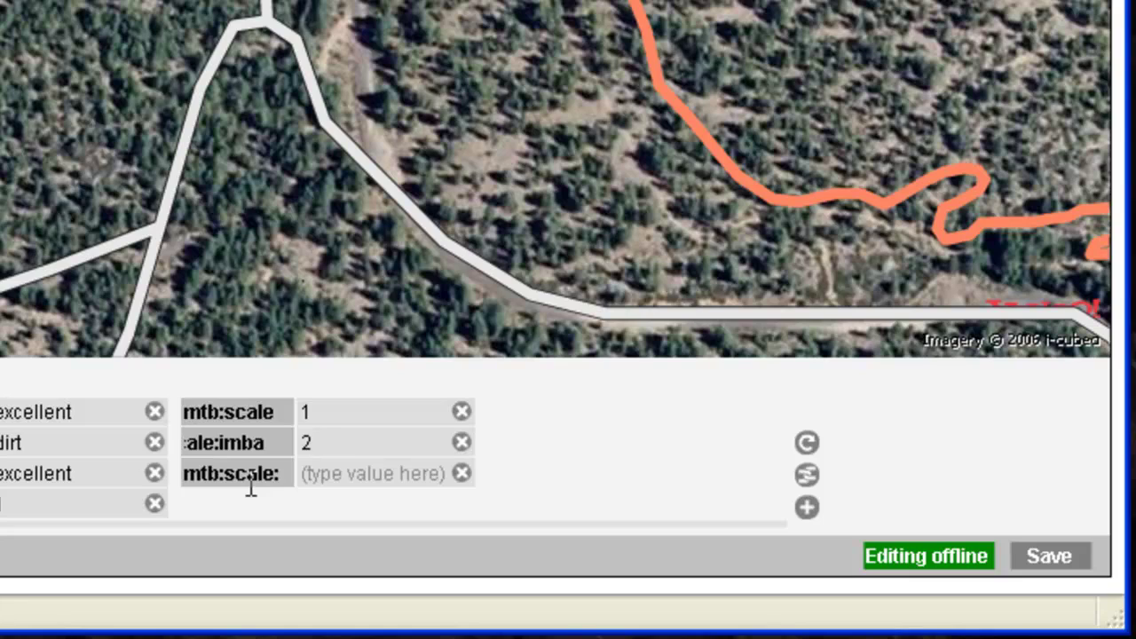
type("uphill")
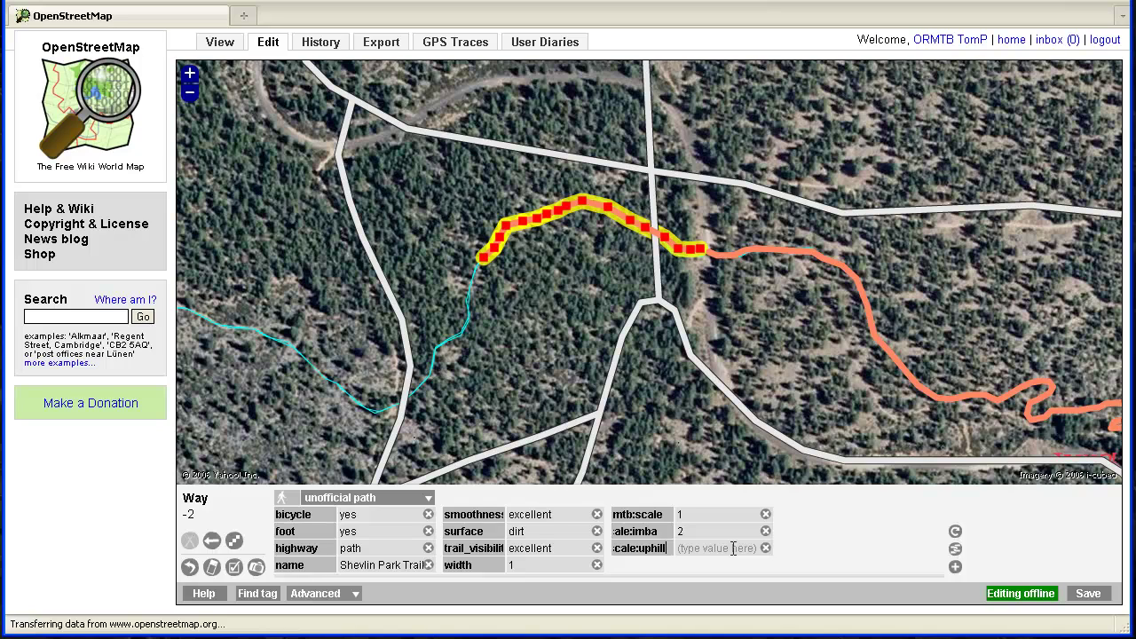
Move into the value field of the new mtb:scale:uphill tag
left_click(733, 549)
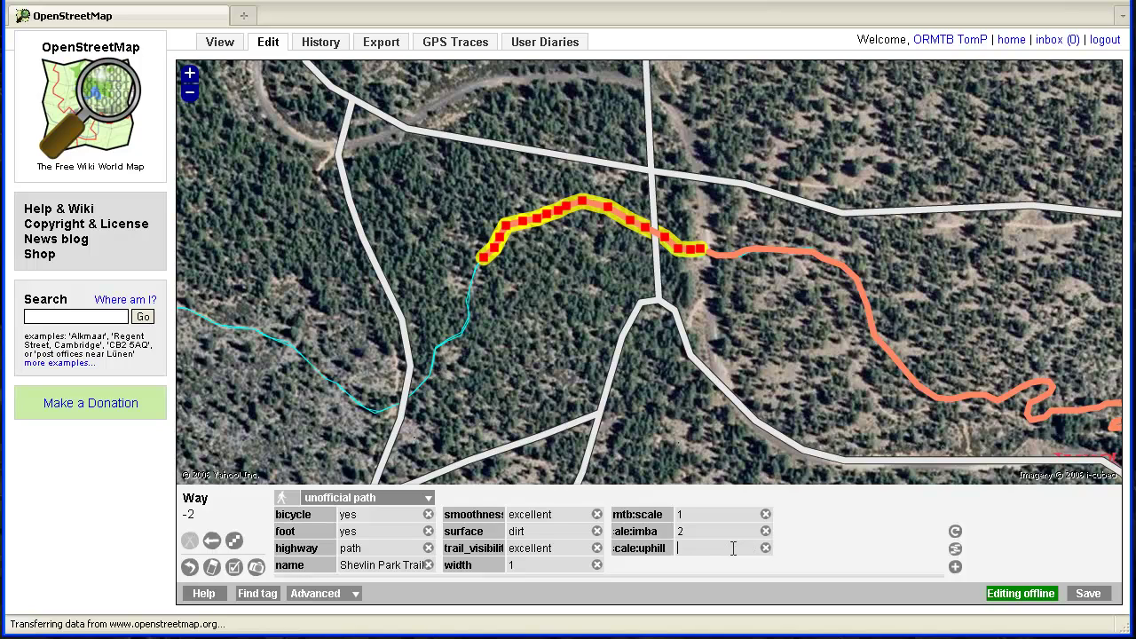